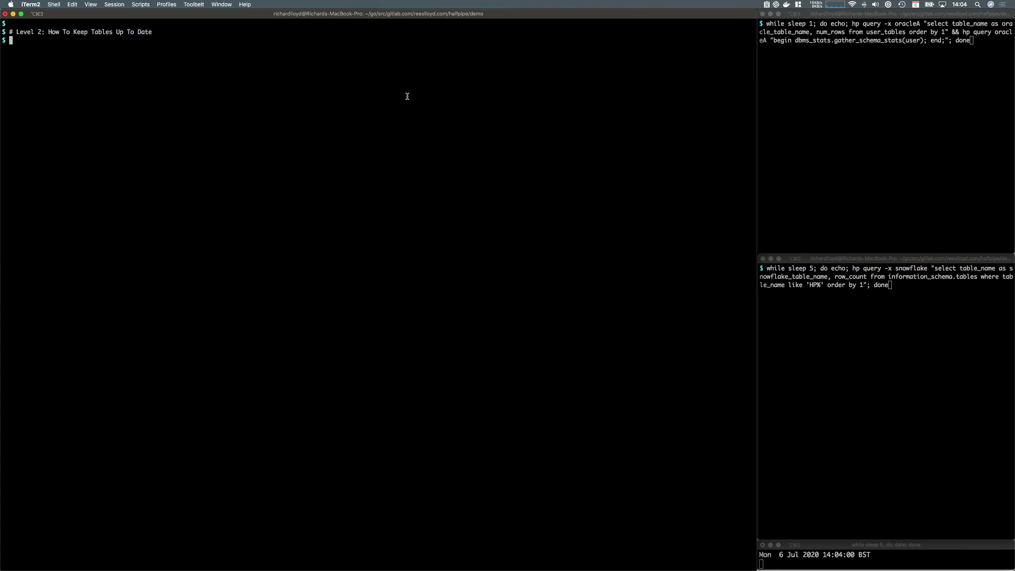
- Add an intro comment on continuously migrating data to Snowflake with Halfpipe
type("# Let's see and how easy it is to continuously migrate data to Snowflake using Halfpipe in 3 demos:")
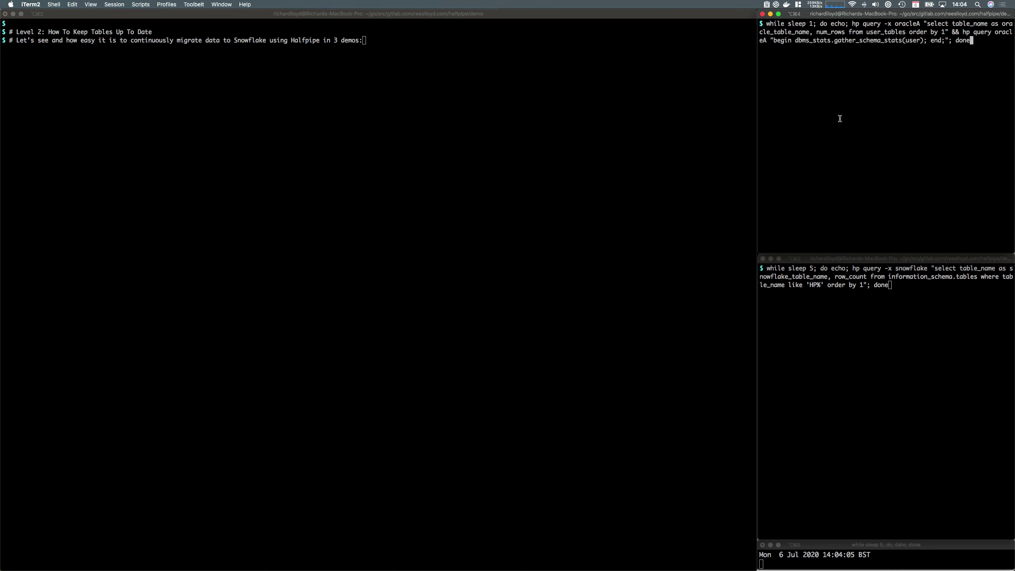
key("Return")
type("#")
key("Return")
- List the three demos as comments: periodic S3 snapshot, periodic change copy, real-time sync
type("# 1. copy a snapshot periodically via S3 in one")
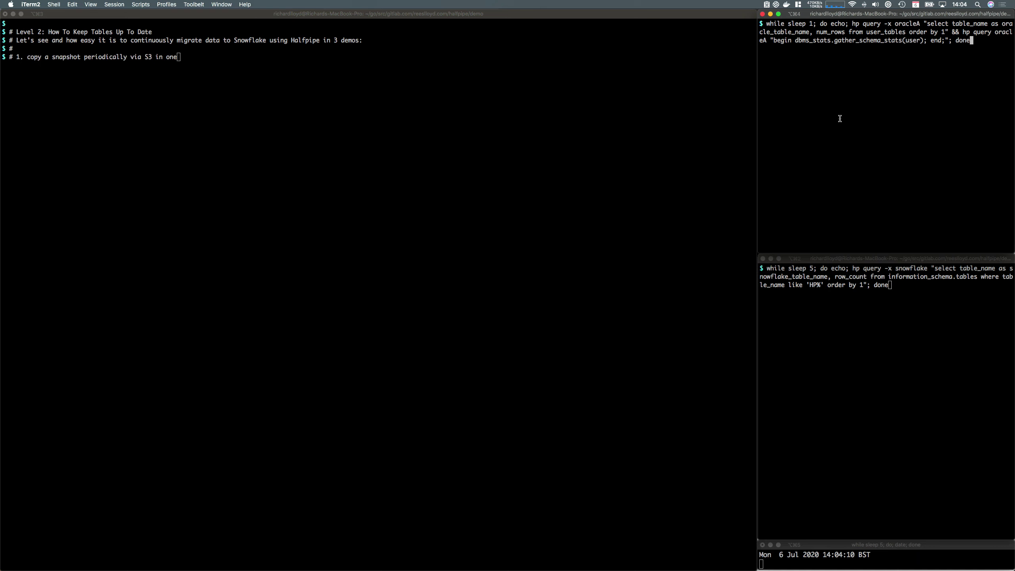
type(" command")
key("Return")
type("# 2. copy table changes periodically via S3")
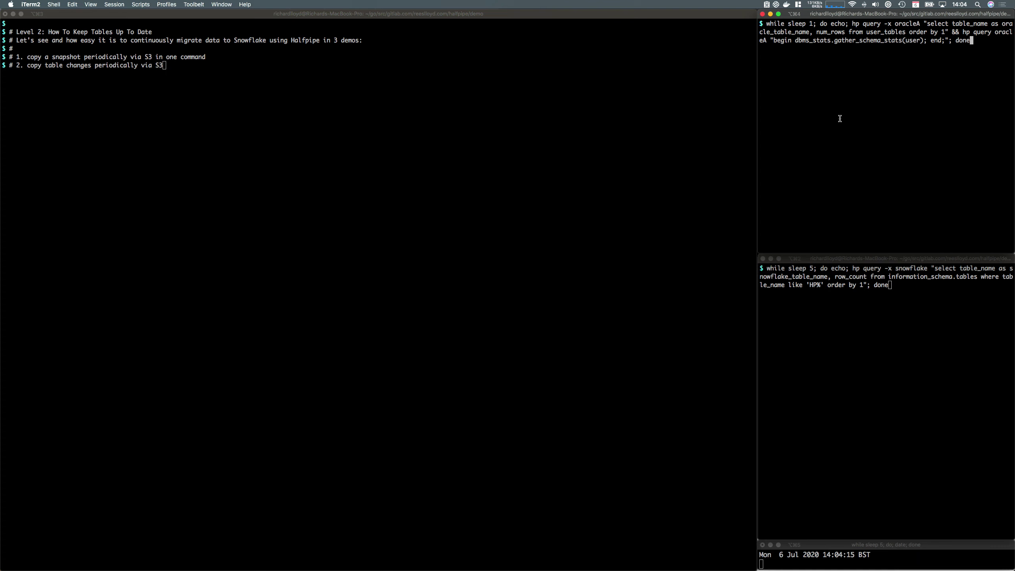
key("Return")
type("# 3. sync table changes in true real-time")
key("Return")
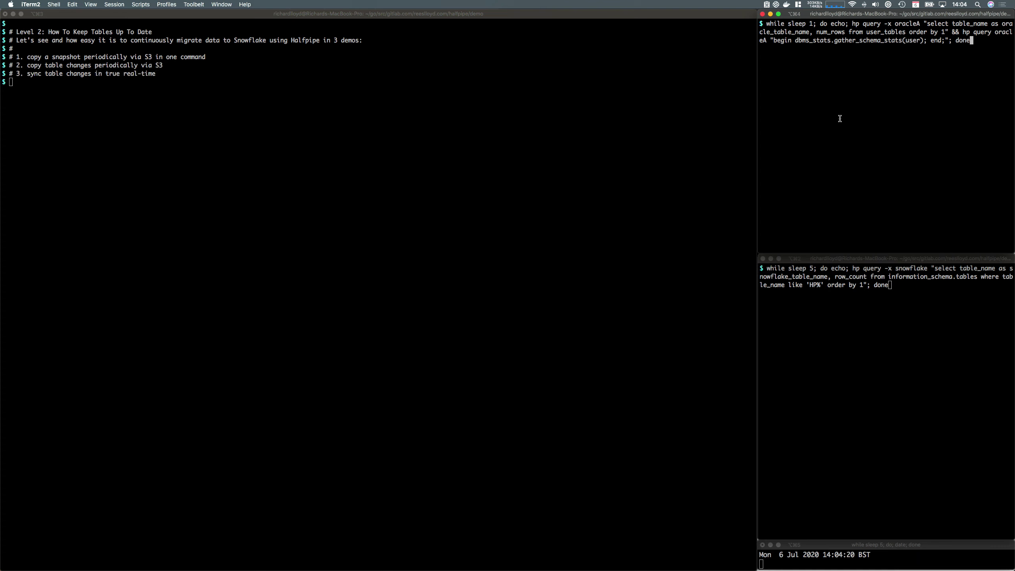
- Add a comment that source and target row counts appear on the right
type("#")
key("Return")
type("# On the right you'll see the source and target table row counts as we go.")
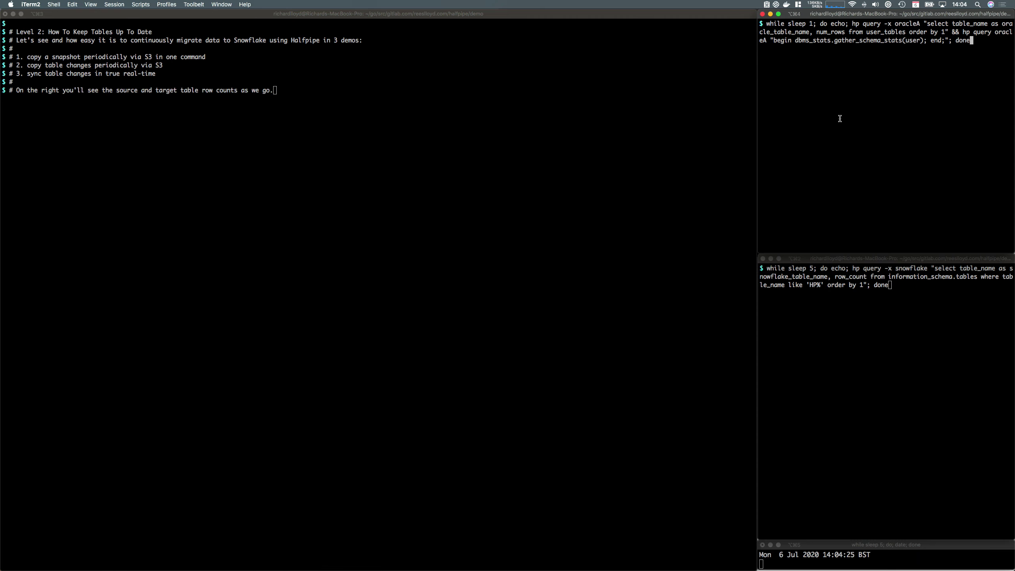
key("Return")
type("#")
key("Return")
- Comment that level 1's Oracle-to-Snowflake table structure migration is skipped for this demo
type("# In level 1, we saw how to migrate the")
key("Return")
type("Oracle table")
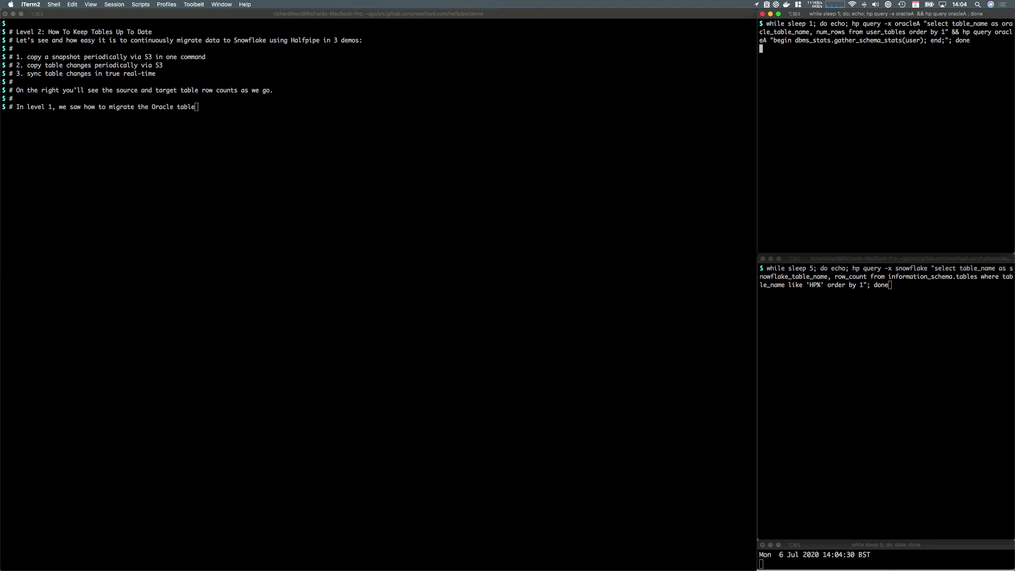
type(" structures to Snowflake so I've skipped that for this demo.")
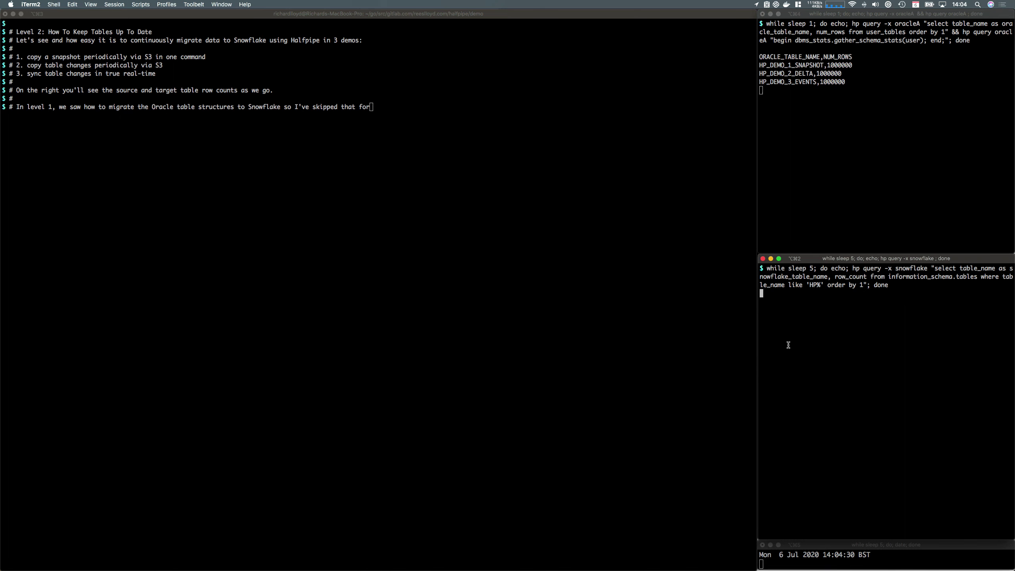
left_click(462, 259)
key("Return")
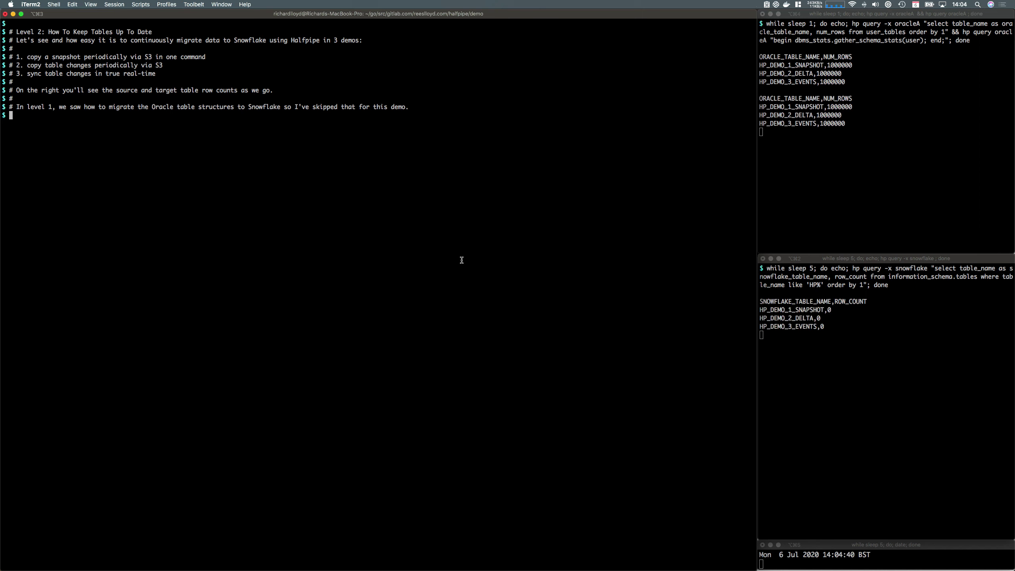
- Describe Demo 1, regular snapshots of HP_DEMO_1_SNAPSHOT to Snowflake, and add 'let's go...'
key("Return")
key("Return")
type("# Demo 1 - take regular snapshots of an Oracle table HP_DEMO_1_")
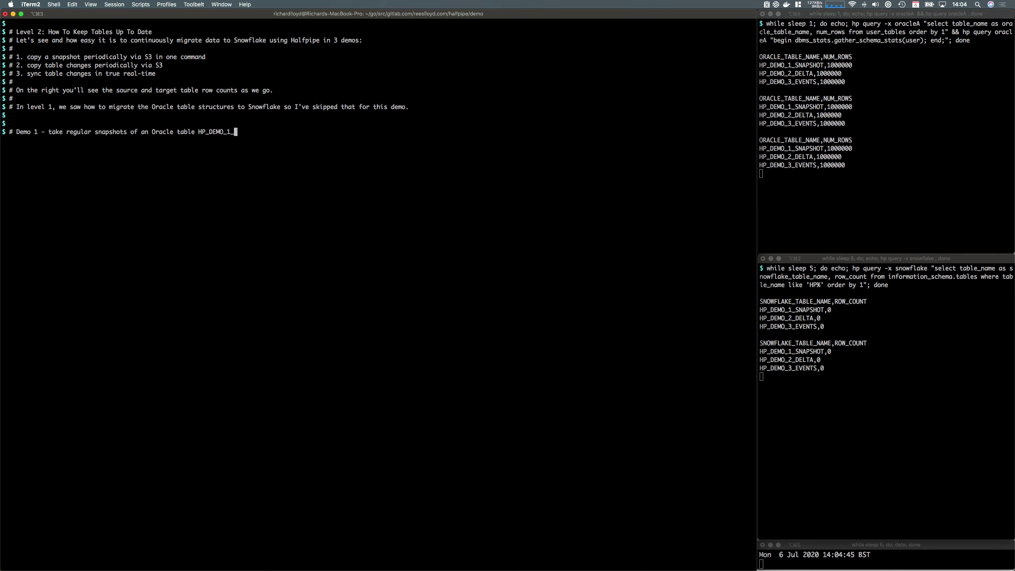
type("SNAPSHOT straight to Snowflake via S3")
key("Return")
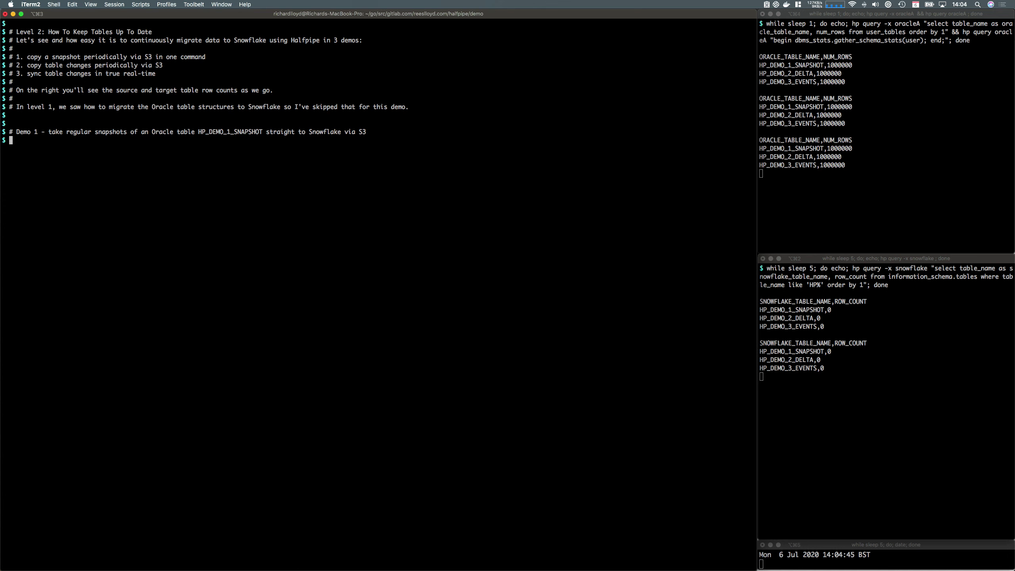
key("Return")
type("# let's go...")
key("Return")
- Comment that the pipeline repeats every 2 minutes with single-transaction refreshes, marking HP_DEMO_1_SNAPSHOT's Oracle count
type("# the following command will fire up Ha")
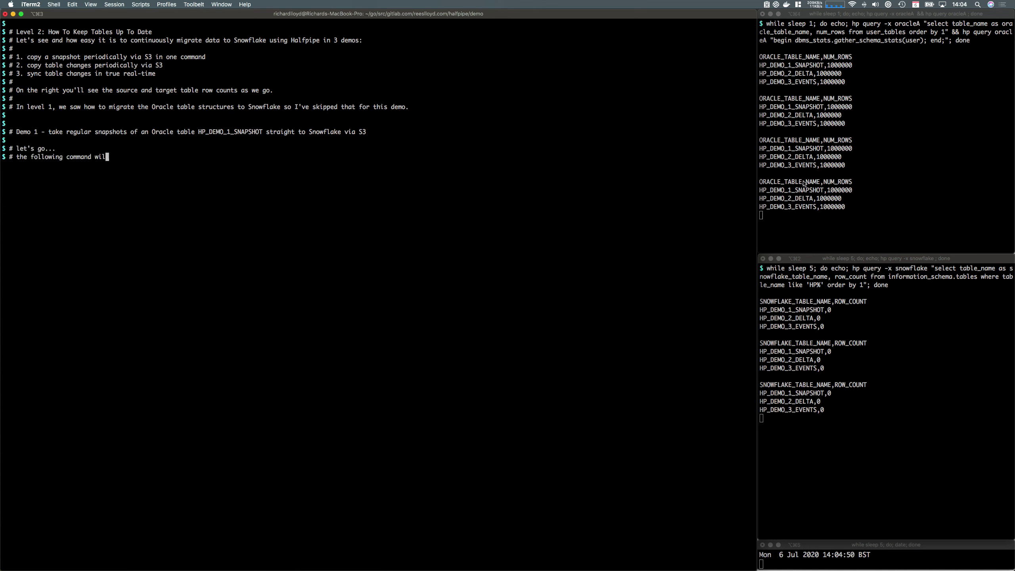
left_click(803, 188)
double_click(804, 188)
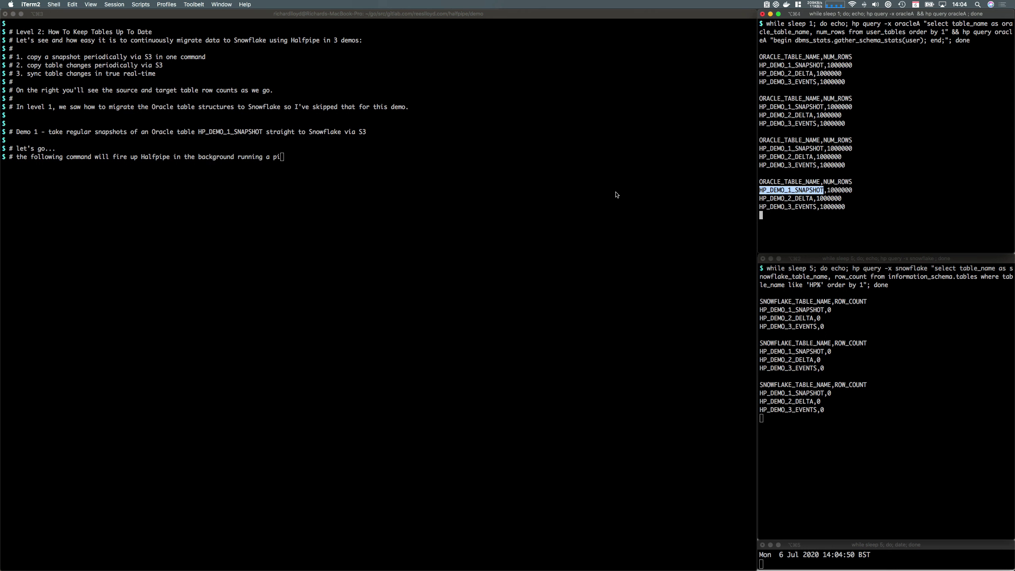
left_click(616, 192)
type("repeats every 2 minutes")
key("Return")
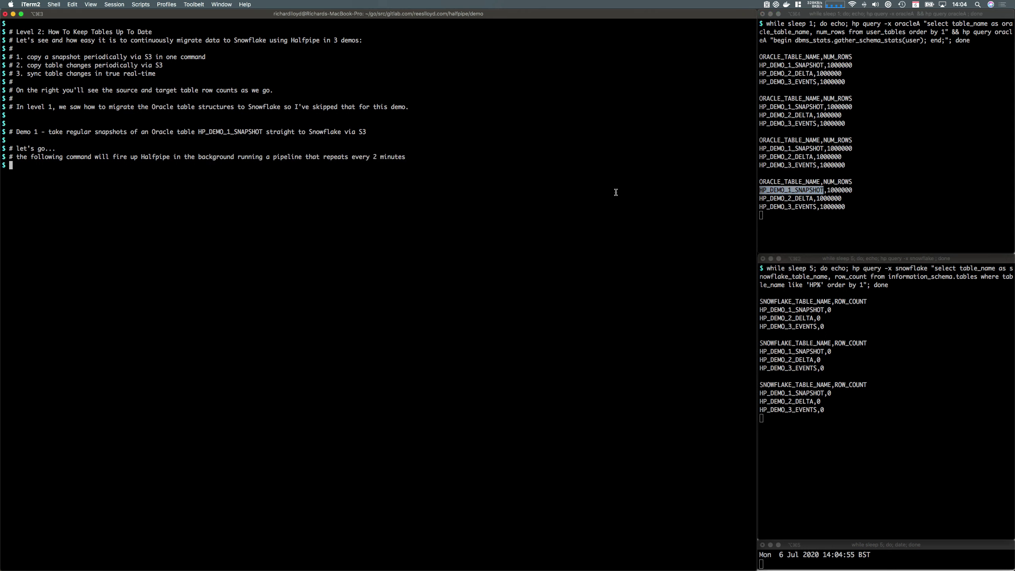
type("# the target will be refres")
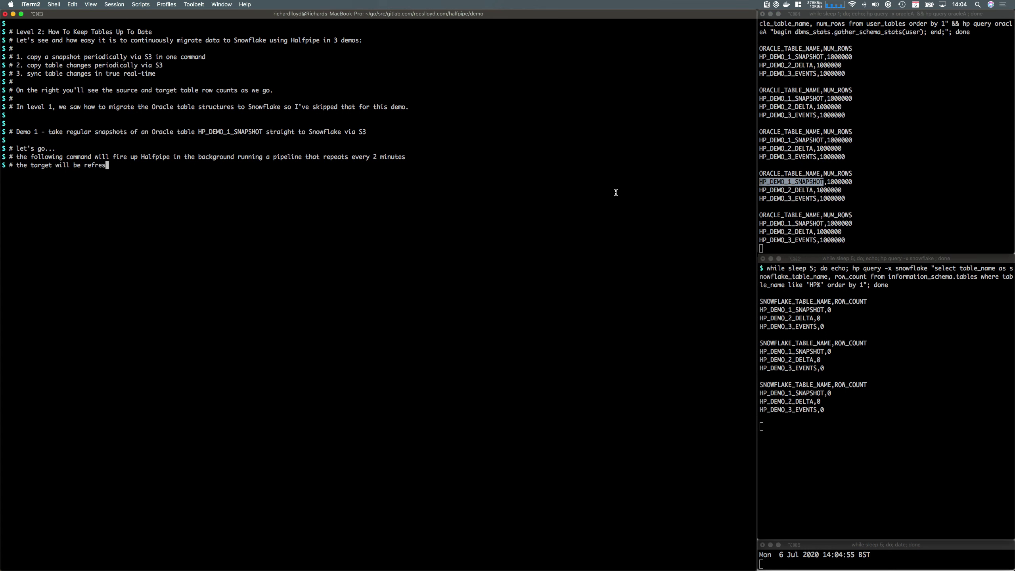
type("hed entirely in one transaction each time it loops")
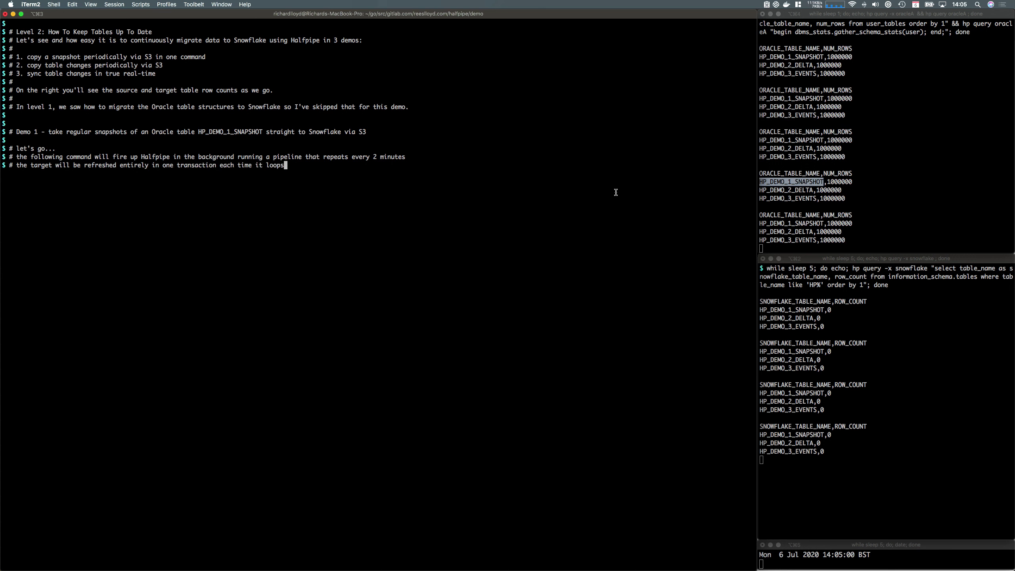
key("Return")
key("Return")
- Launch hp cp snap for hp_demo_1_snapshot in the background with -i 120
double_click(790, 436)
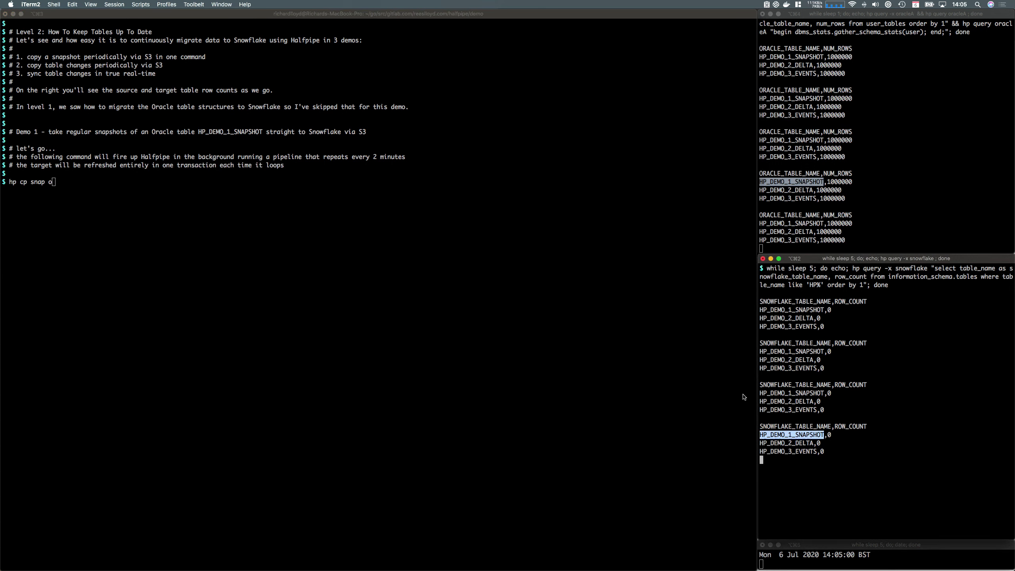
type("p_demo_1_snapshot -i 120 &")
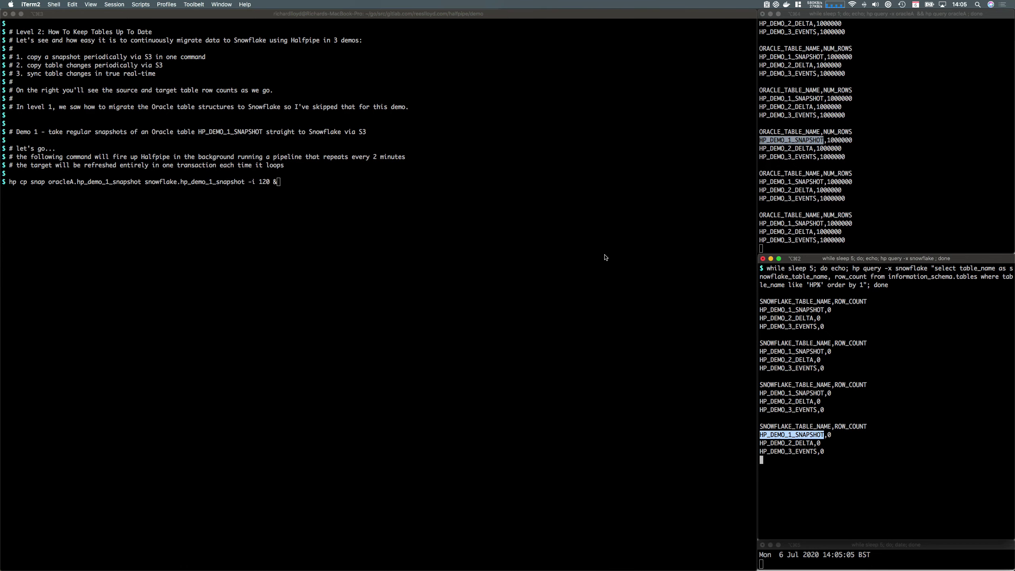
key("Return")
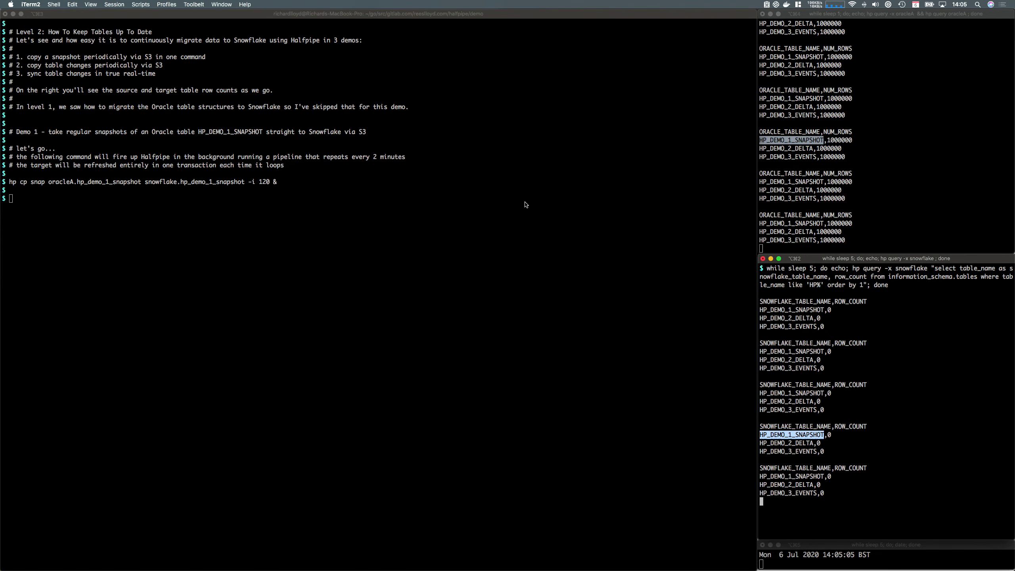
- Highlight the 120-second interval and mark Snowflake's new 1000000 row count
left_click(524, 204)
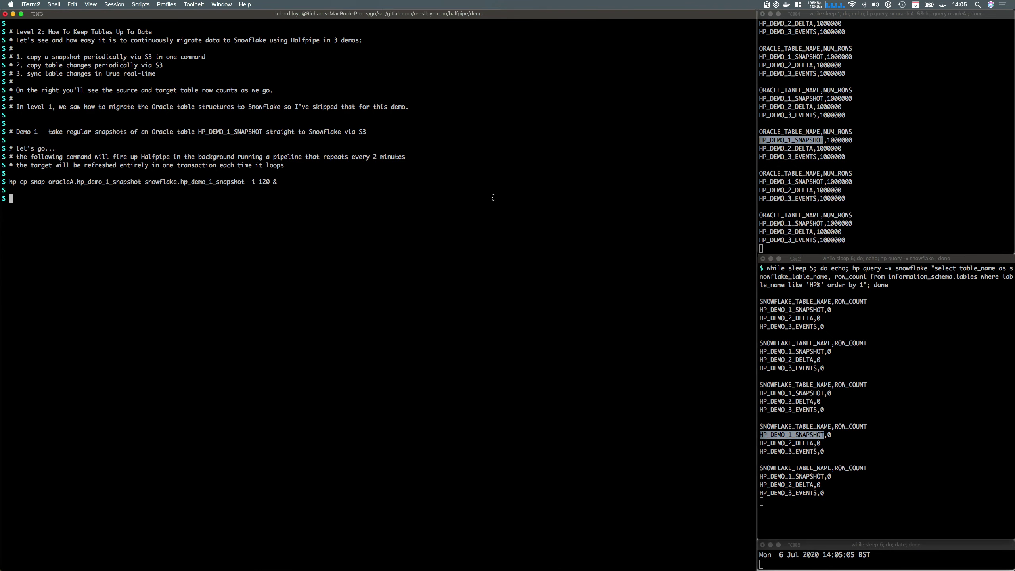
double_click(263, 182)
left_click(262, 211)
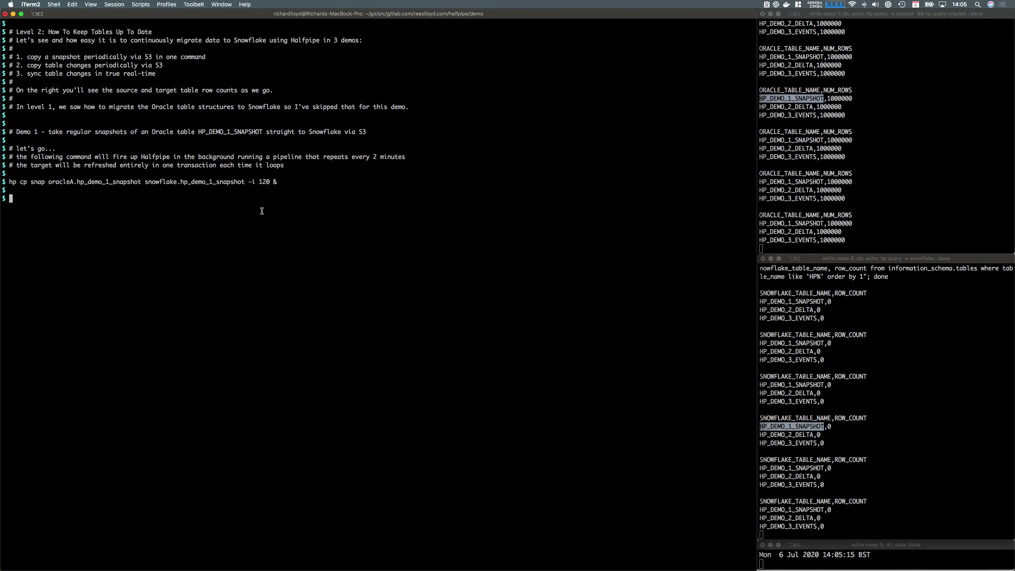
left_click(837, 482)
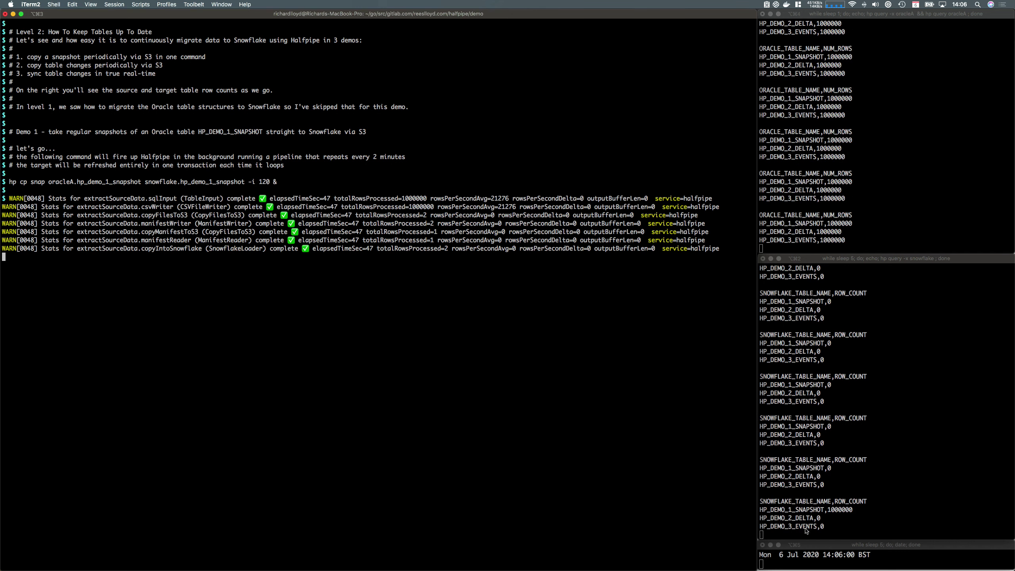
double_click(839, 509)
left_click(691, 492)
- Comment that the target is in sync and the source data will now change
key("Return")
type("# now the target is in sync and the pipe")
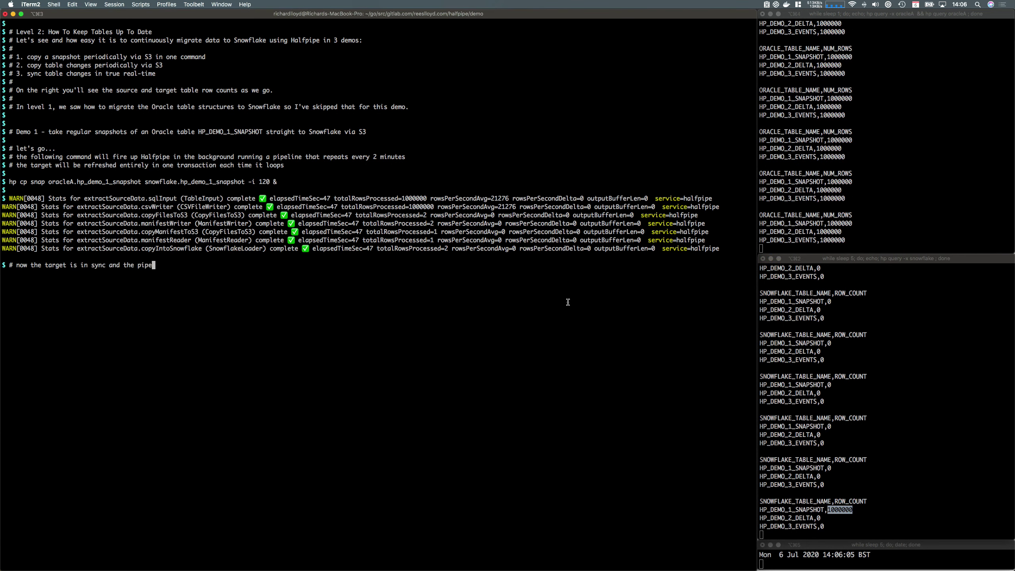
type("line is still running, let's change the source data...")
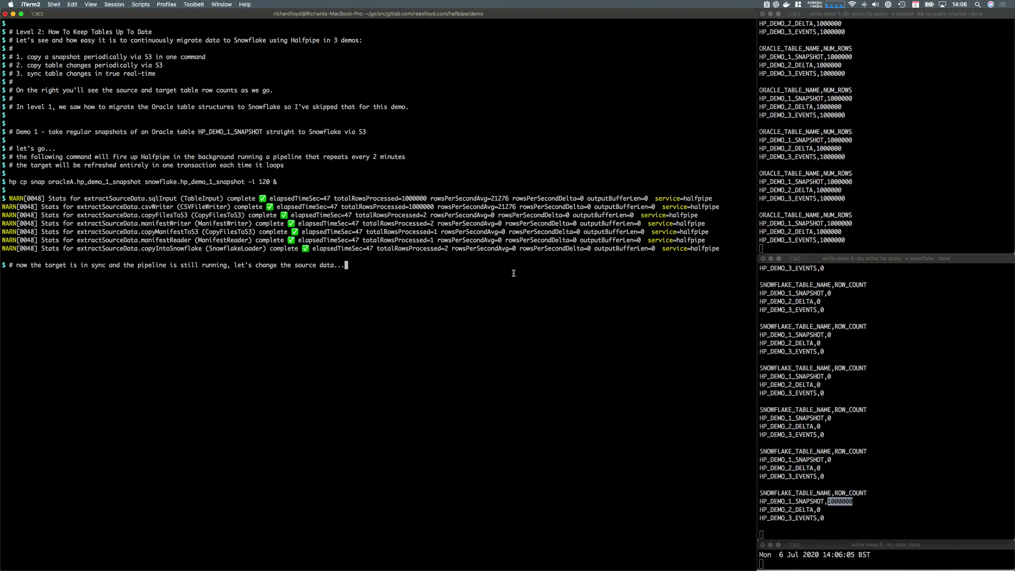
key("Return")
key("Return")
- Delete rows with rownum <= 500000 from Oracle's hp_demo_1_snapshot and note Halfpipe will auto-sync
type("hp quer")
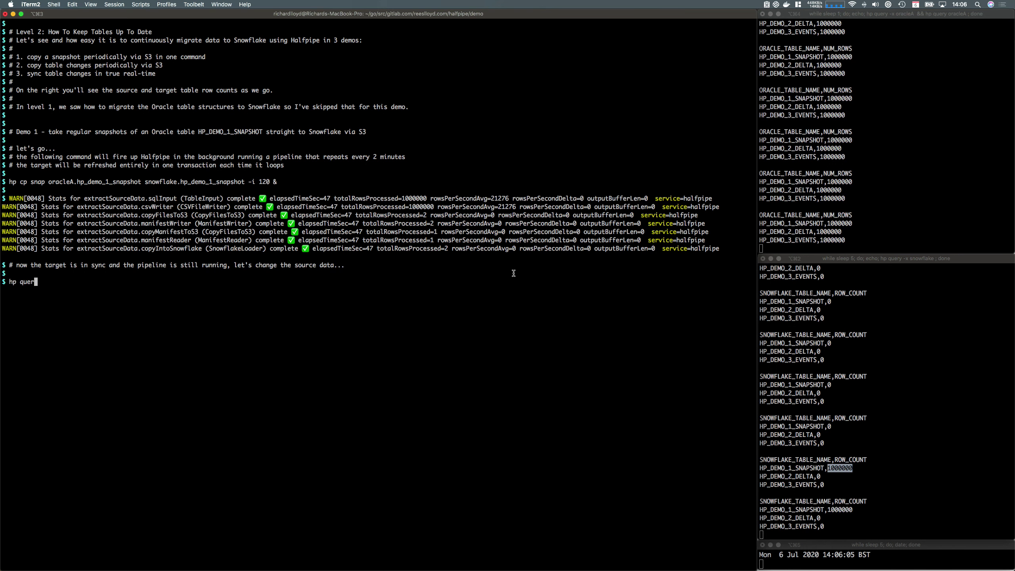
type("y oracleA \"delete from hp_demo_1_snapshot where rownum <= 500000\"")
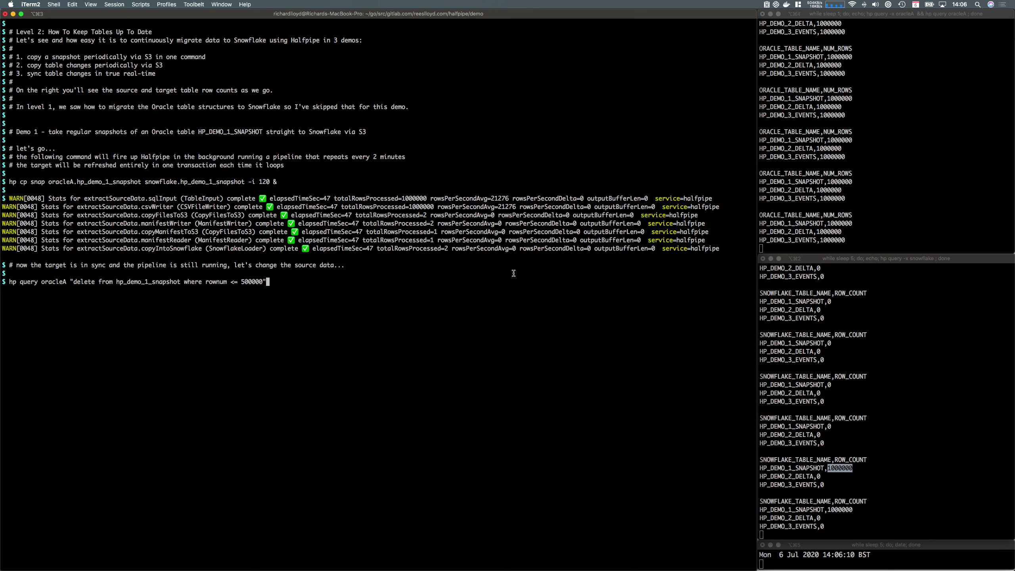
key("Return")
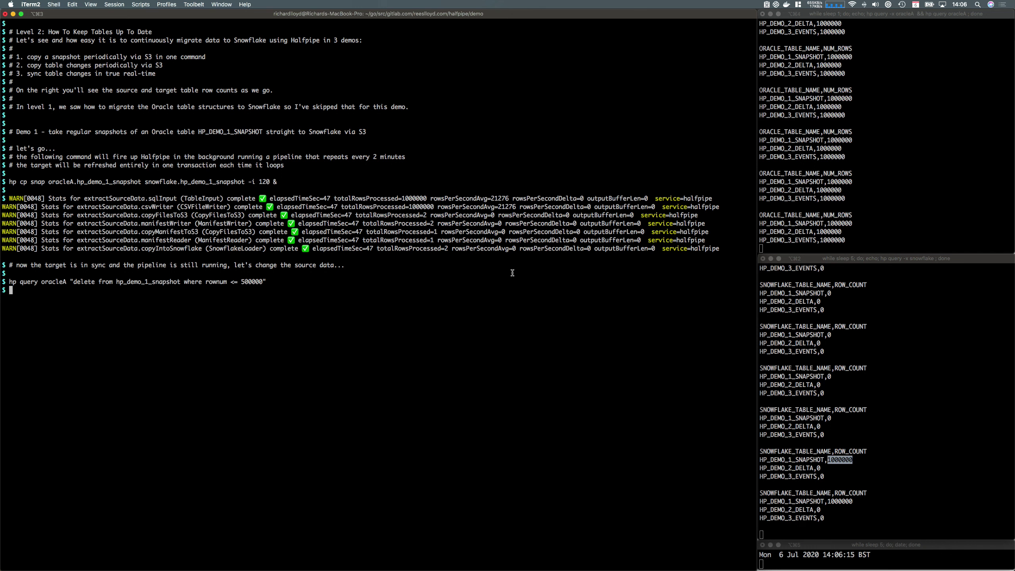
key("Return")
type("# when Hal")
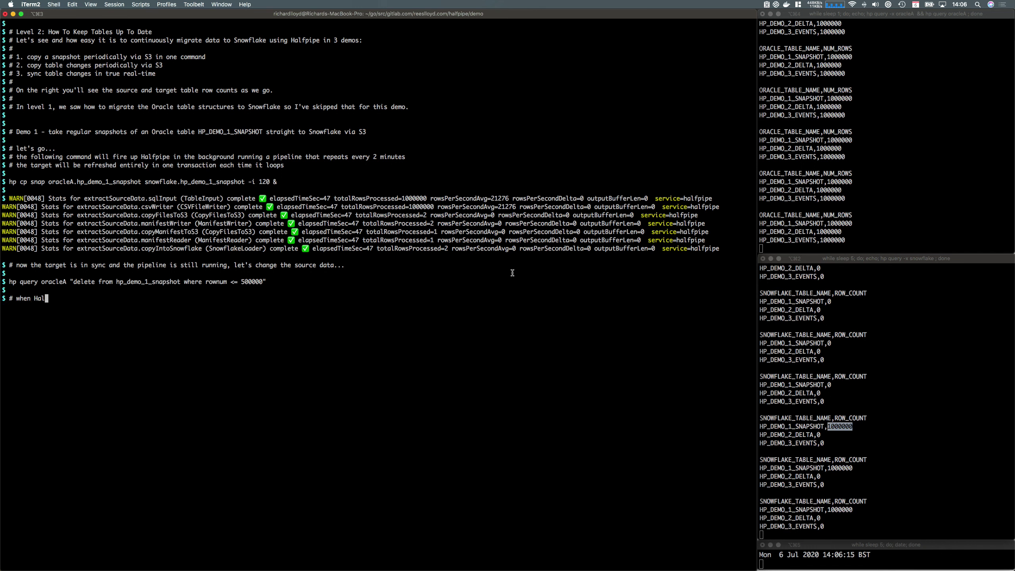
type("fpipe wakes up, we'll see it sync the tables automatically...")
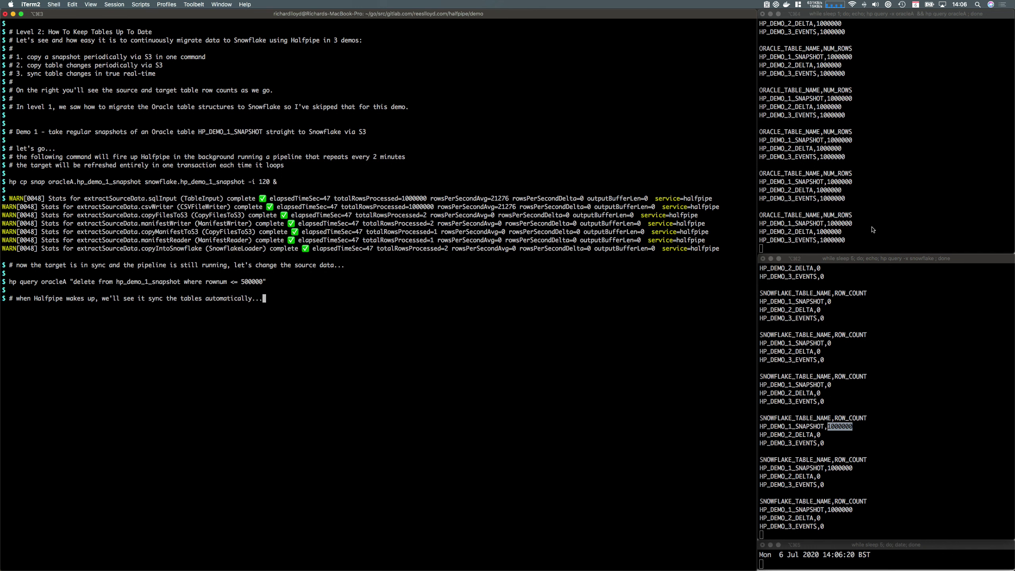
- Submit the auto-sync comment and let Halfpipe bring Snowflake down to 500000 rows
key("Return")
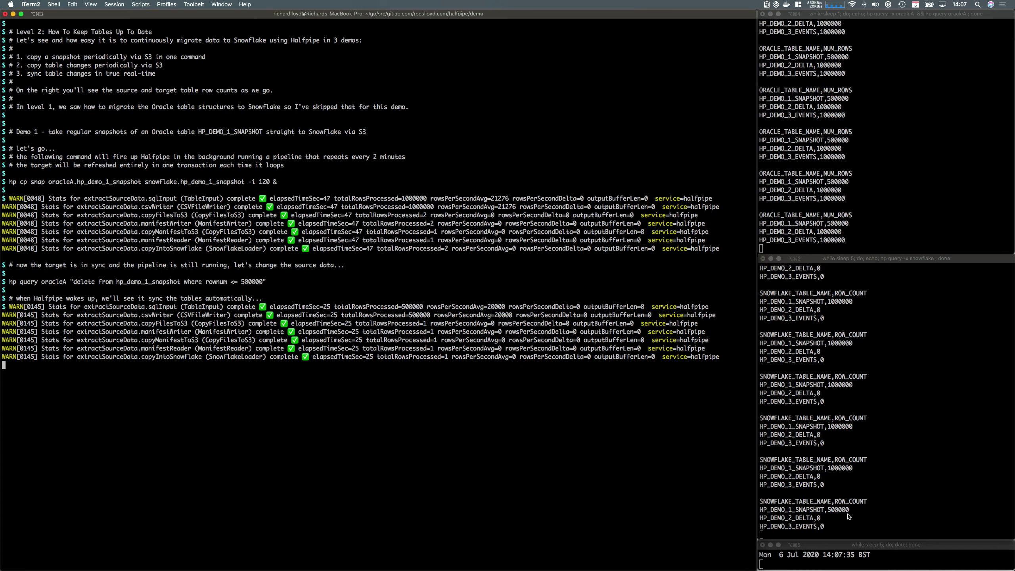
- Add closing comments on Halfpipe snapshots and run kill %1 to stop the background job
key("Return")
type("# and that's how easy it is to keep data in sync with Halfpipe snapshots 😄")
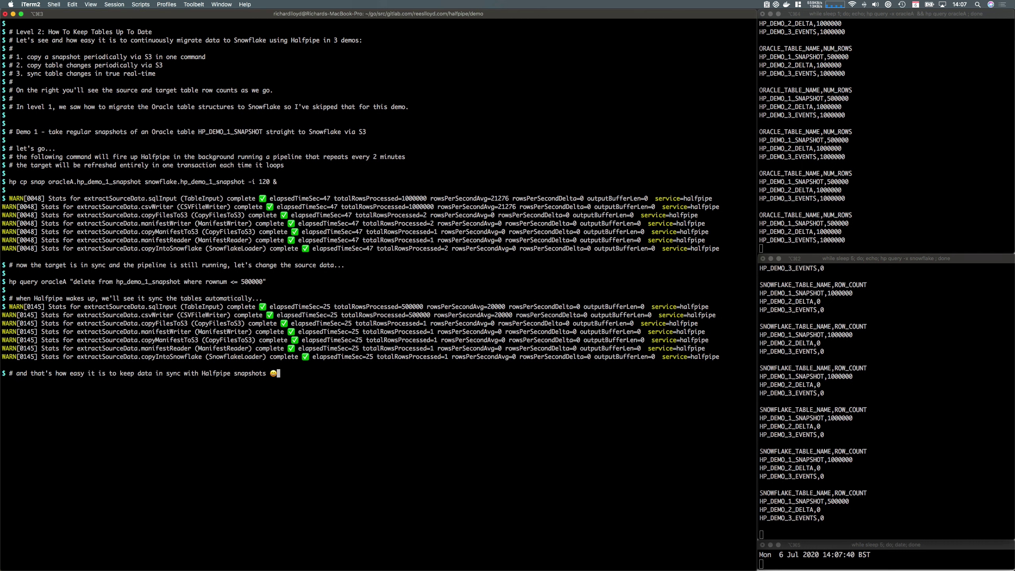
key("Return")
key("Return")
type("# let's clean")
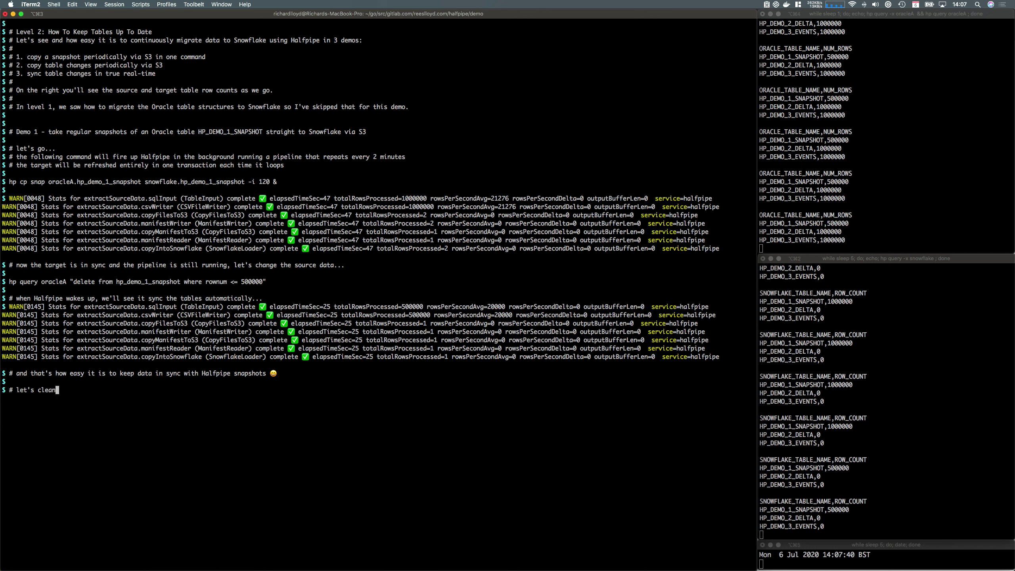
type(" up and get ready for demo 2")
key("Return")
type("kill %1")
key("Return")
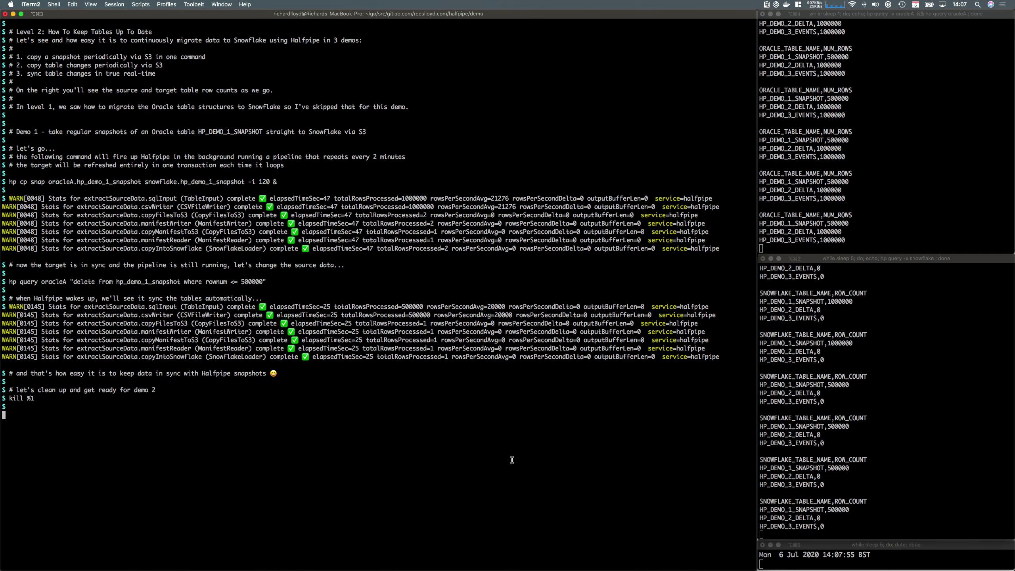
- Clear the screen and comment on Demo 2's incremental HP_DEMO_2_DELTA pipeline repeating every 2 minutes
key("ctrl+l")
type("# Demo 2 - regularly update Snowflake table ")
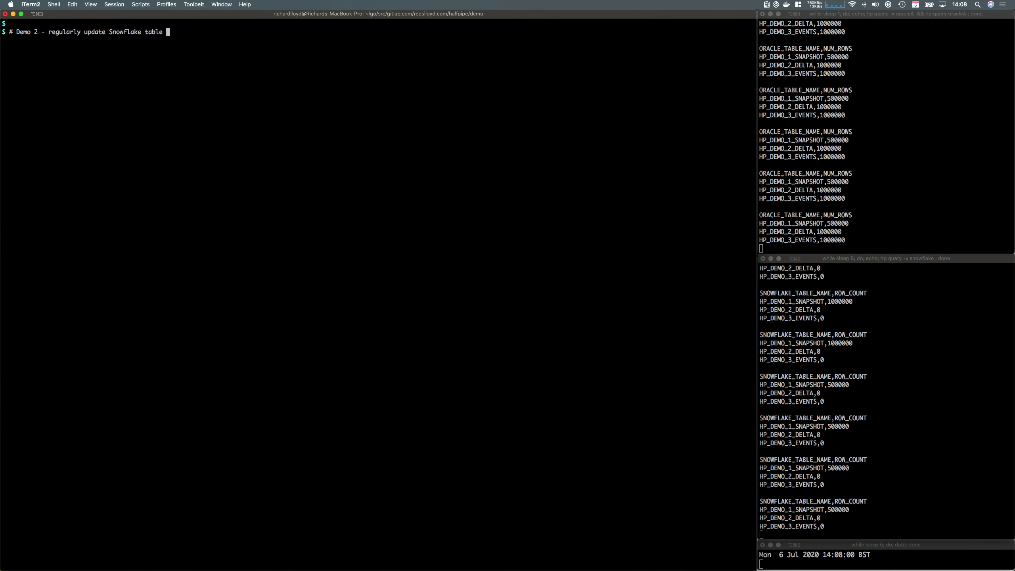
type("HP_DEMO_2_DELTA based on changes found in equival")
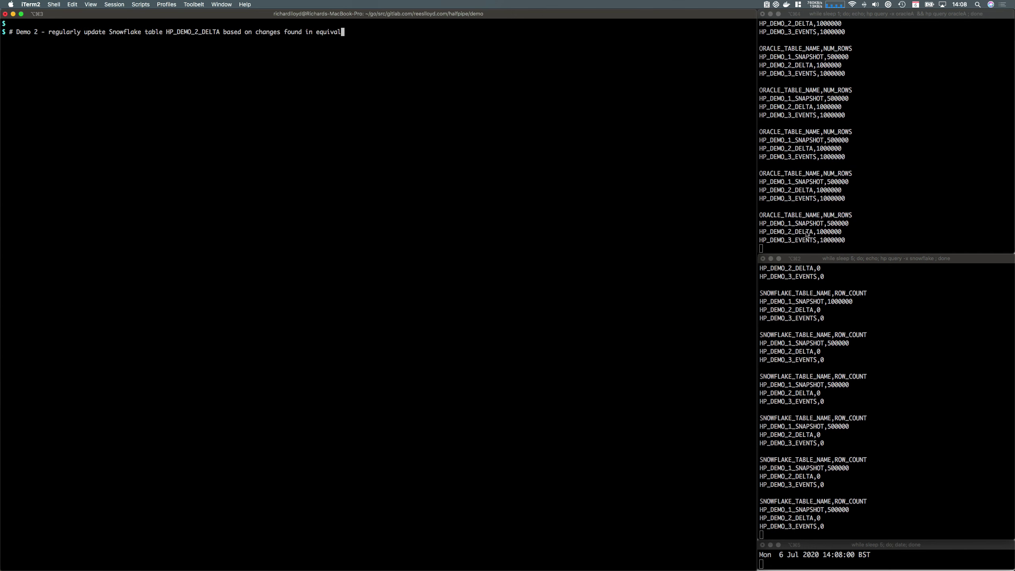
type("ent Oracle table, since we last looked...")
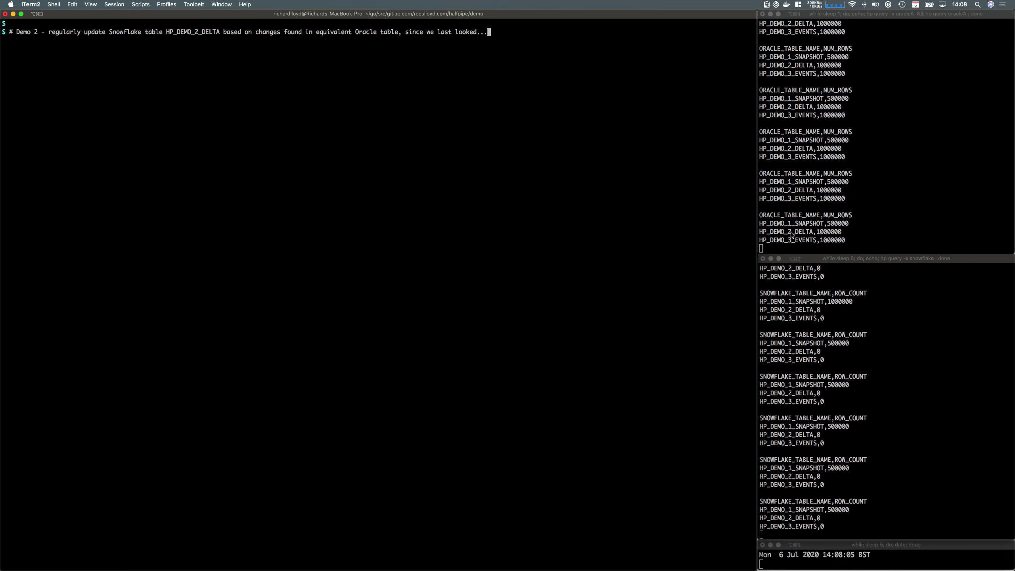
key("Return")
key("Return")
type("# this will fire up Halfpipe in the background running an incremental pipeline")
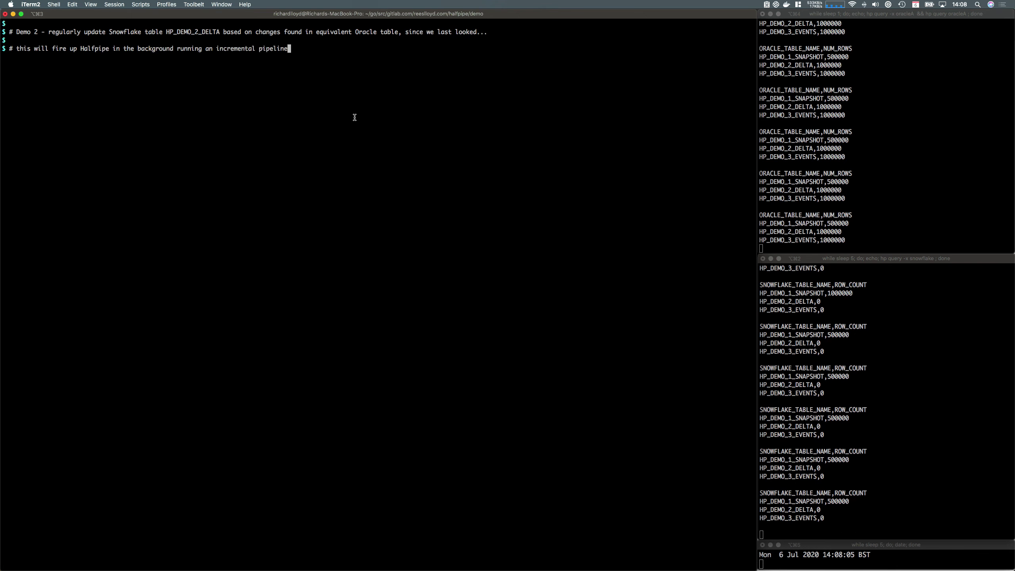
key("Return")
type("# it repeats every 2 minutes...")
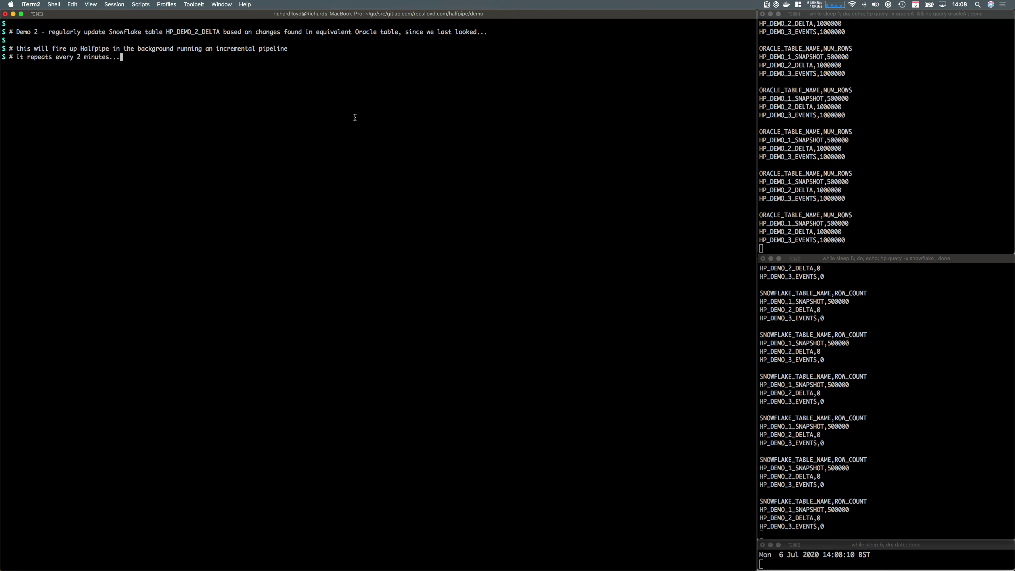
key("Return")
key("Return")
- Launch hp cp delta for hp_demo_2_delta in the background, commenting on initial load and statistics
type("hp cp delta oracleA.hp_demo_2_delta ")
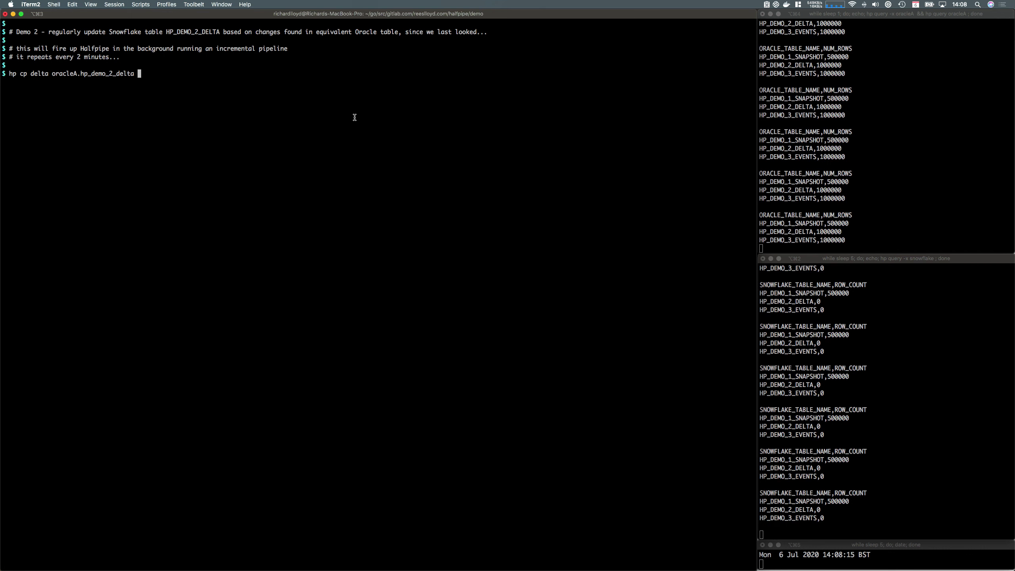
type("snowflake.hp_demo_2_delta -p sequence -d last_mod")
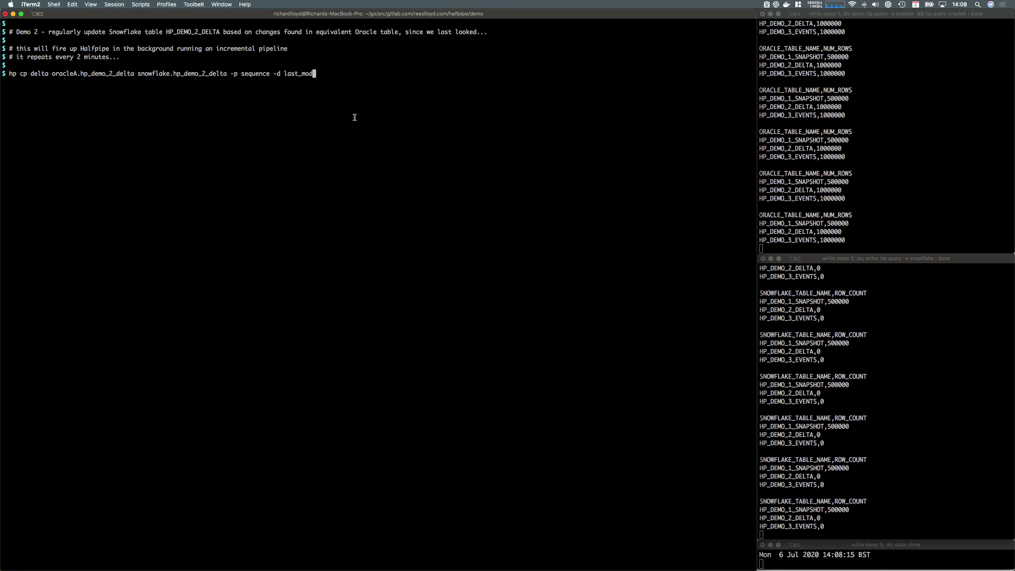
type("ified_date -D 100 -i 120 &")
key("Return")
key("Return")
type("# the first time through it'll run an initial (full) load...")
key("Return")
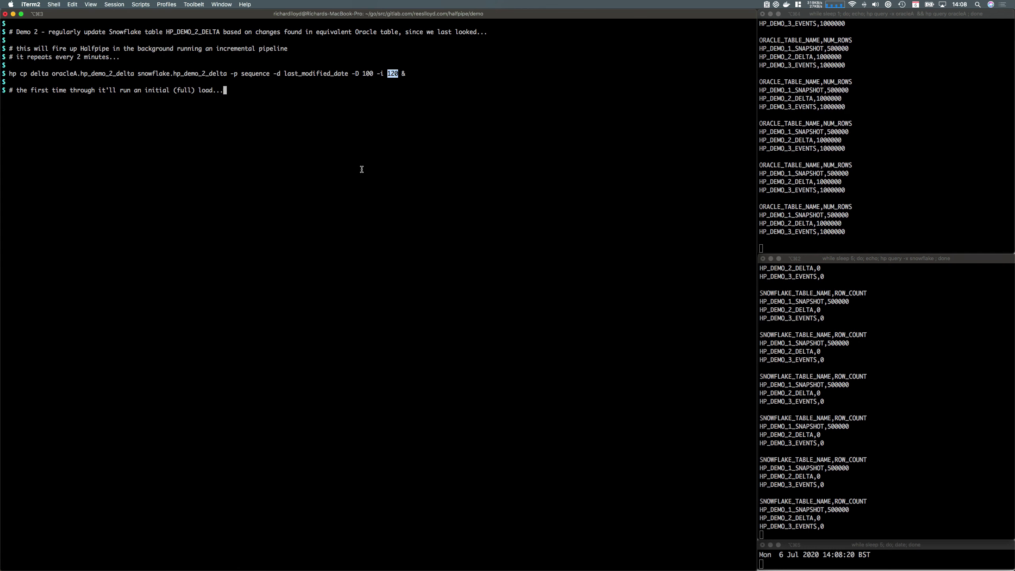
type("# i've set Hal")
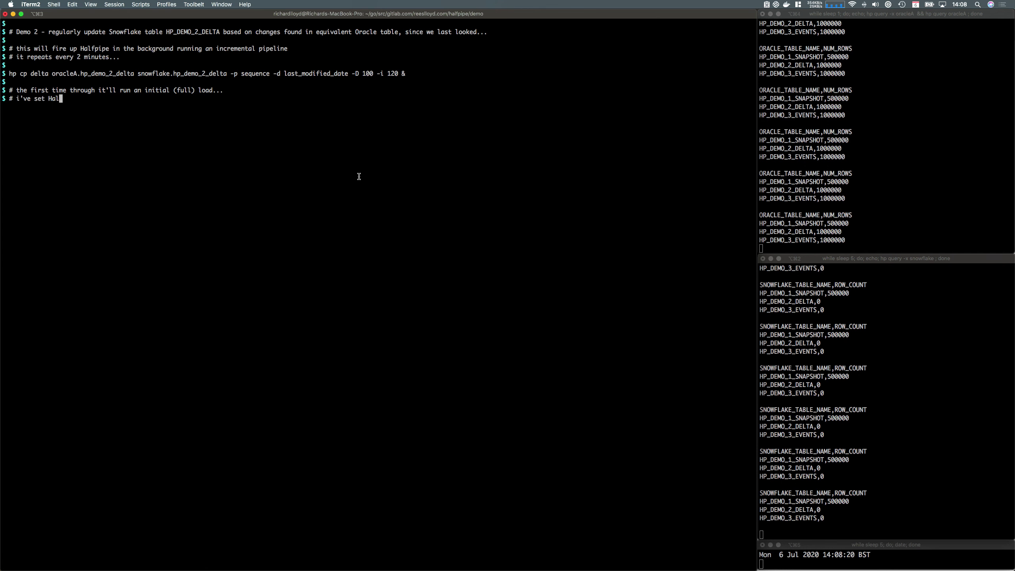
type("fpipe to show statistics every time it completes the pipeline")
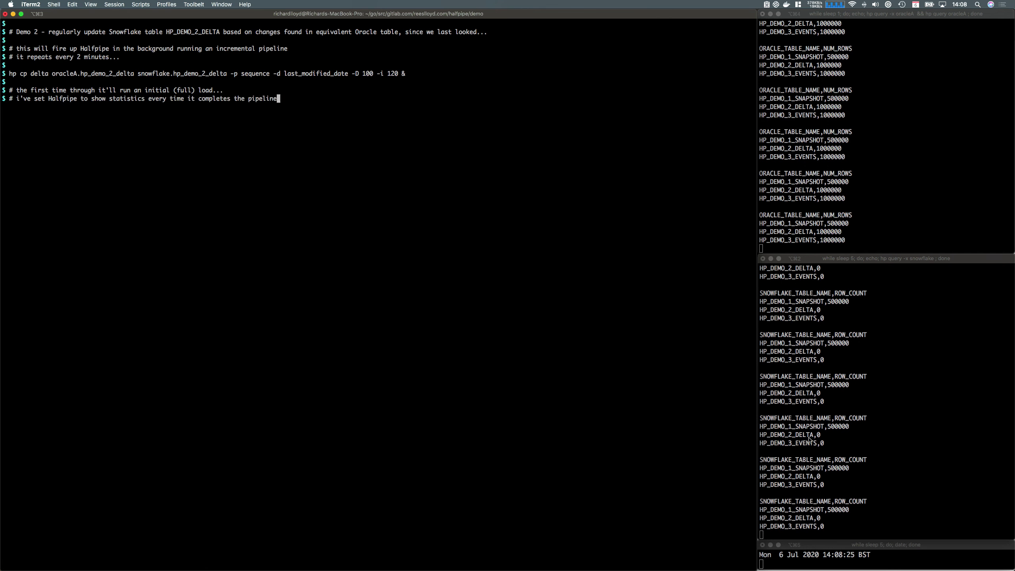
- Comment that the tables are in sync and source changes will be simulated
key("Return")
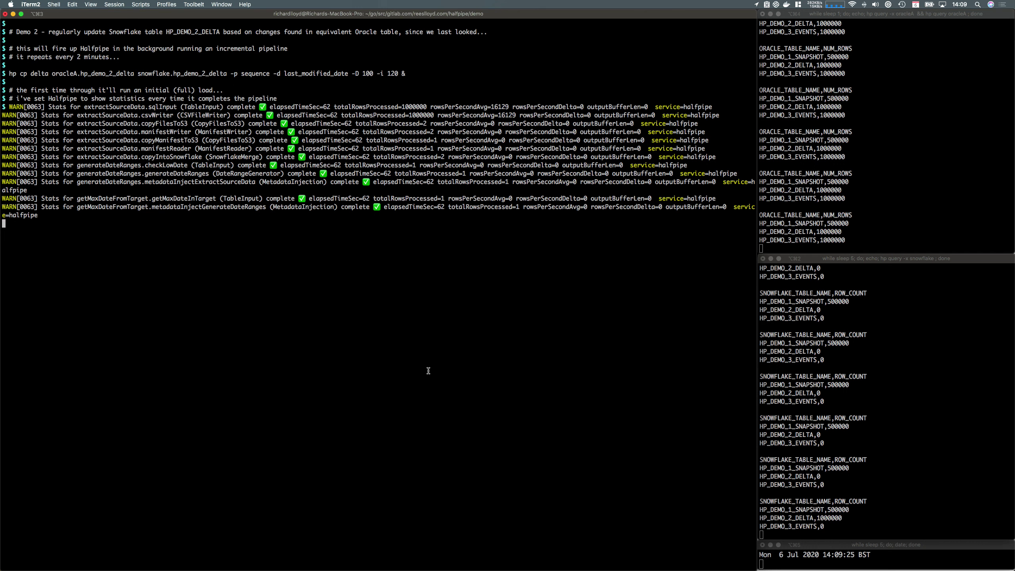
key("Return")
type("# now the tables are in sync, let's simulate so")
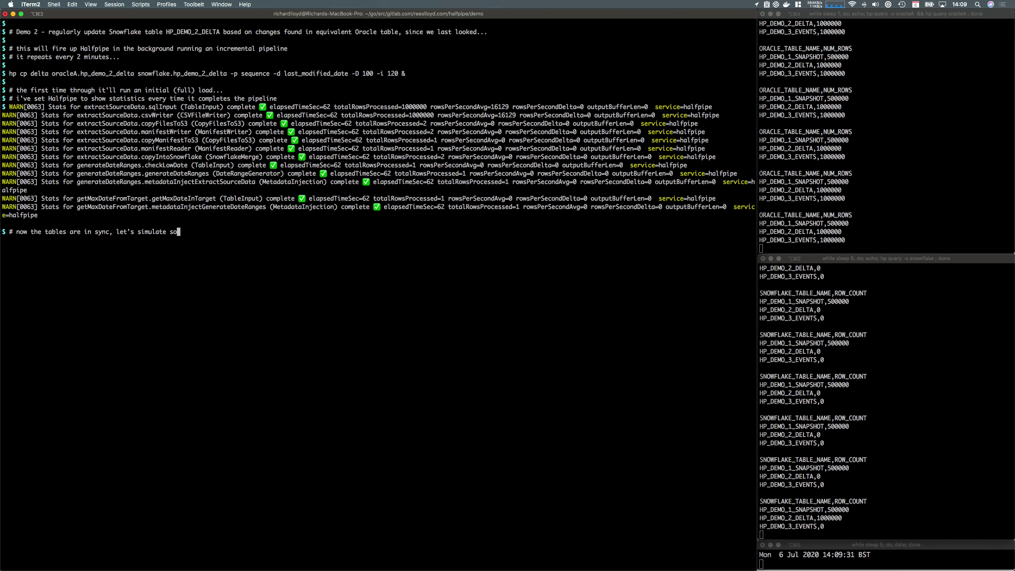
type("me changes to the source...")
key("Return")
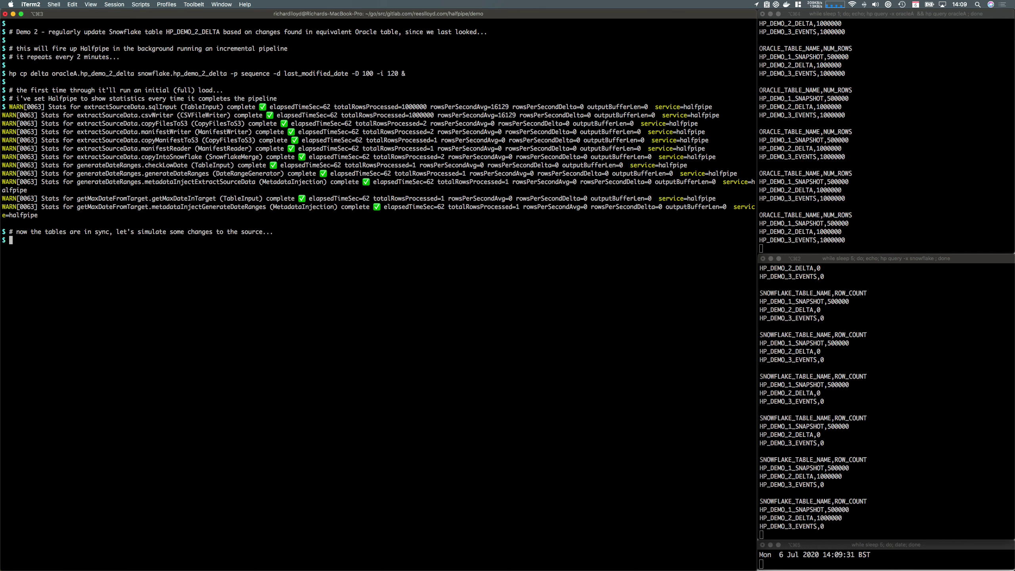
- Update 5000 rows' last_modified_date and insert 100000 v_all_objects rows into hp_demo_2_delta
key("Return")
type("hp query oracleA \"update hp_demo_2_d")
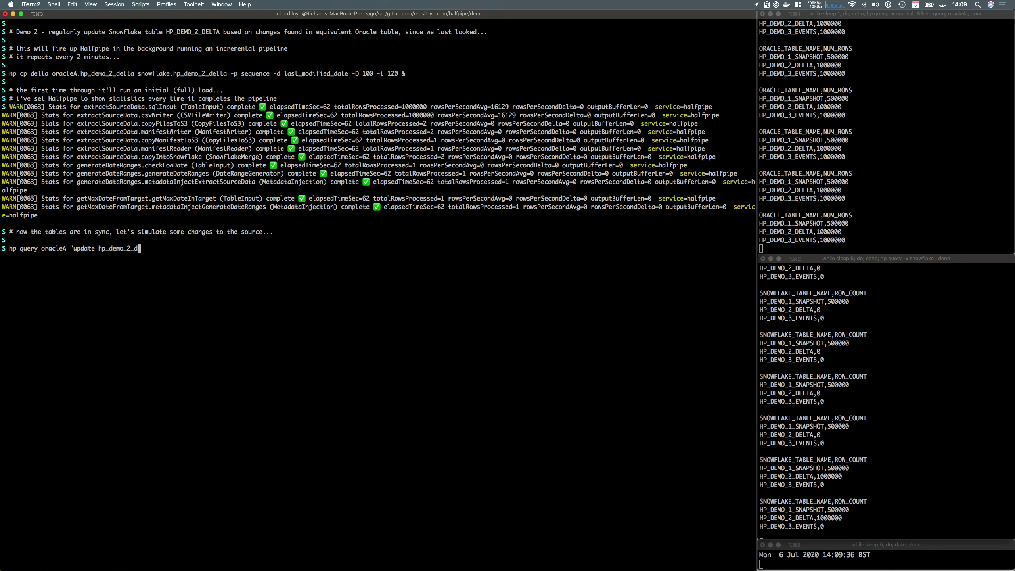
type("elta set last_modified_date = sysdate where rownum <= 5000\"")
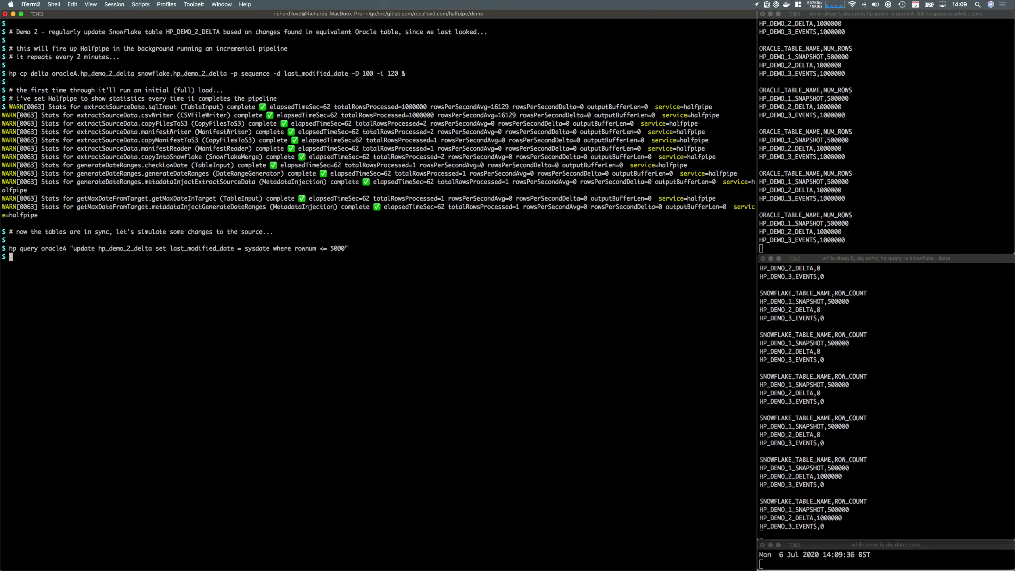
key("Return")
type("# we'll add 100k records too... $ ")
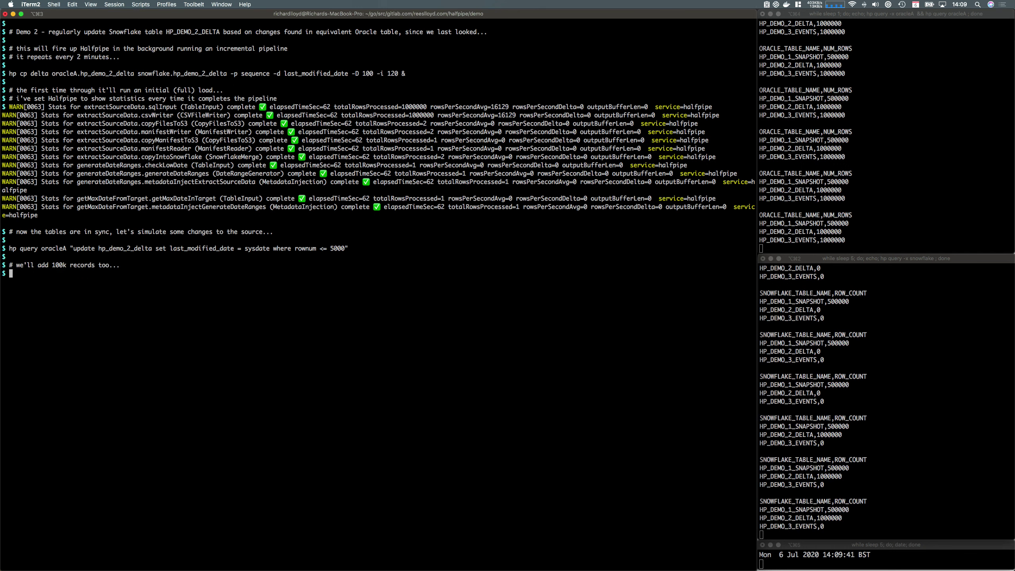
type("hp query oracleA \"insert into hp_demo_2_delta ")
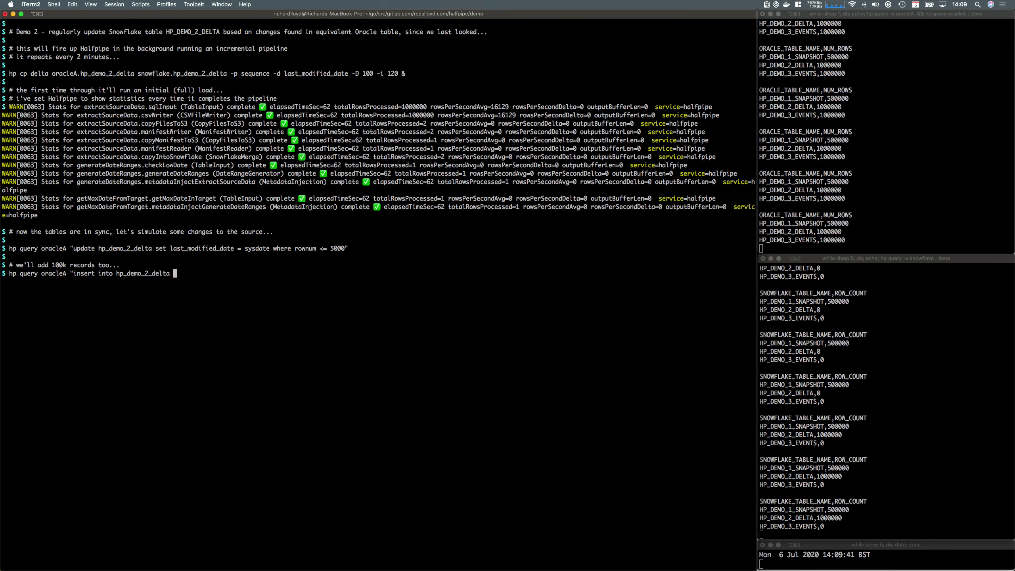
type("( \\")
key("Return")
type("select * from v_all_objects \\")
key("Return")
type("where rownum")
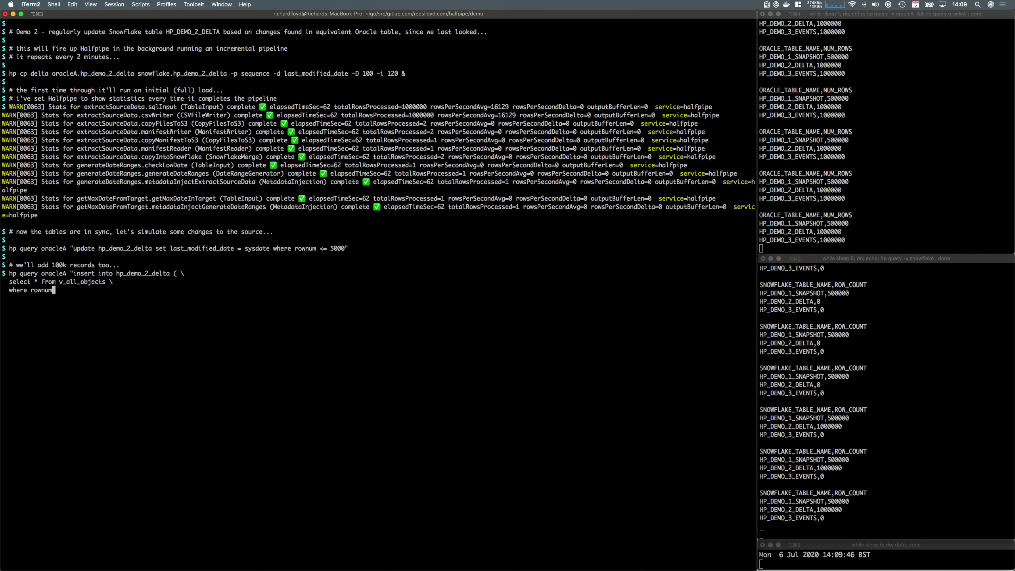
type(" <= 100000 )")
key("Return")
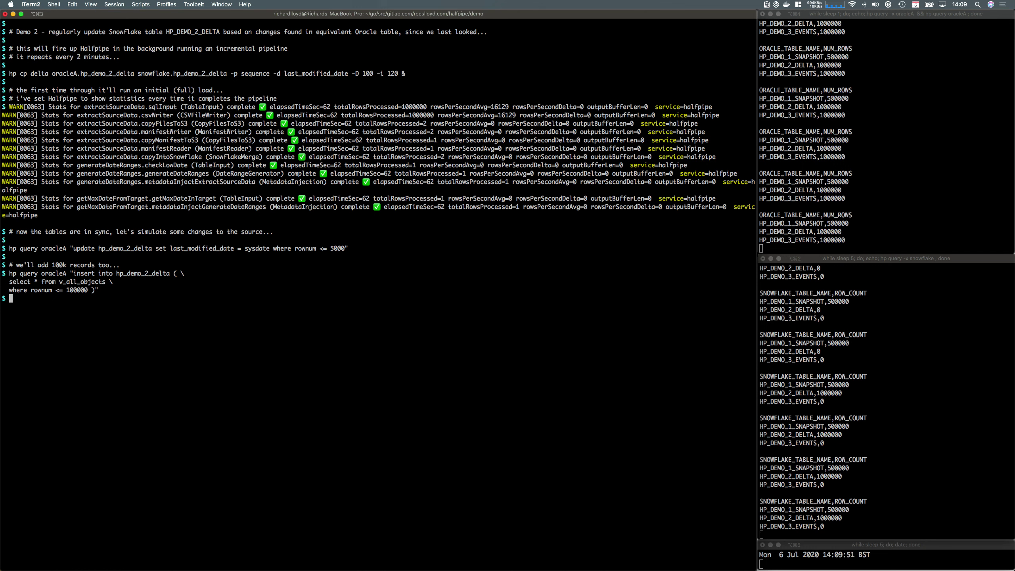
key("Return")
type("# while the tables are out of sync, let's check the date-time stamps... $ $ h")
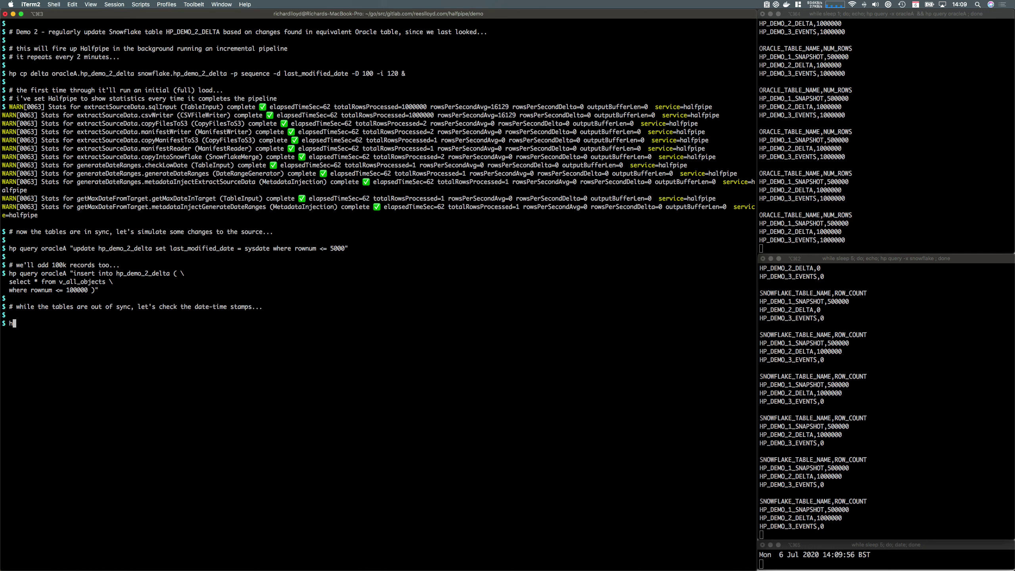
type("p query -x oracleA \"select max(last_modified_date)")
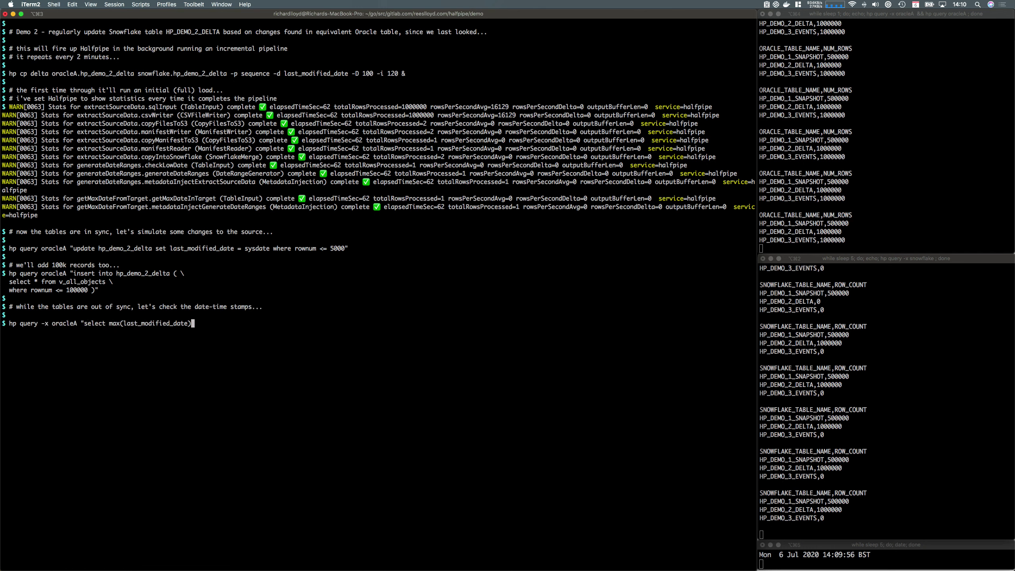
type(" max_date_in_source from hp_demo_2_delta\"")
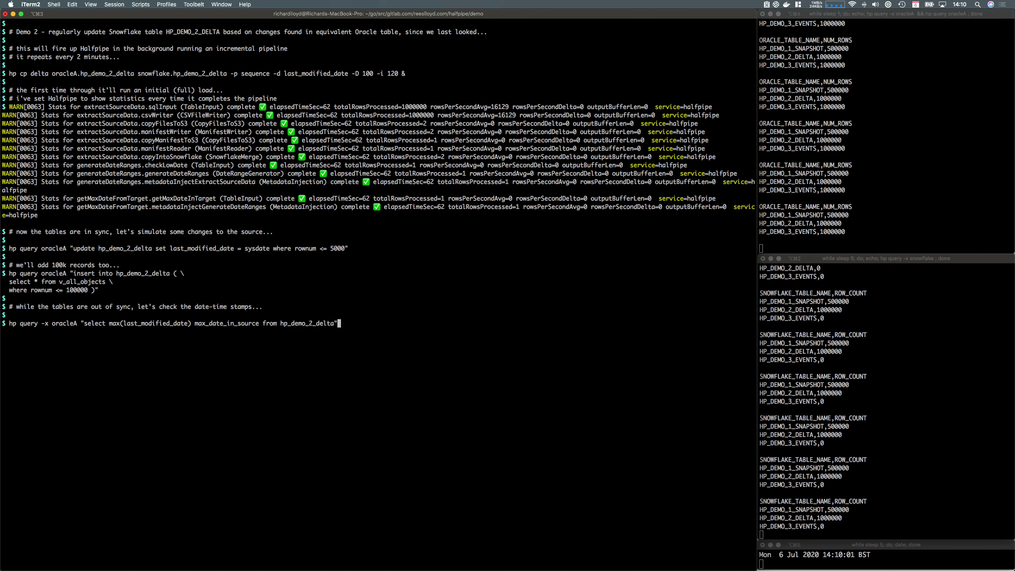
- Query Oracle's max last_modified_date (13:56:40) and start the matching Snowflake query
key("Return")
type("hp query -x snowflake \"select max(last_modi")
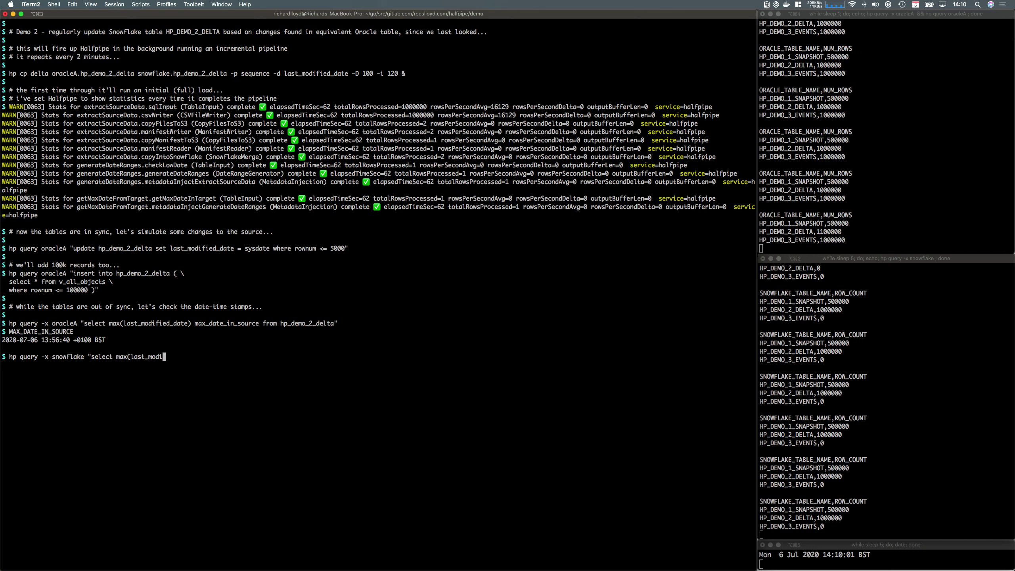
type("fied_date) max_date_in_target from hp_demo_2_delt")
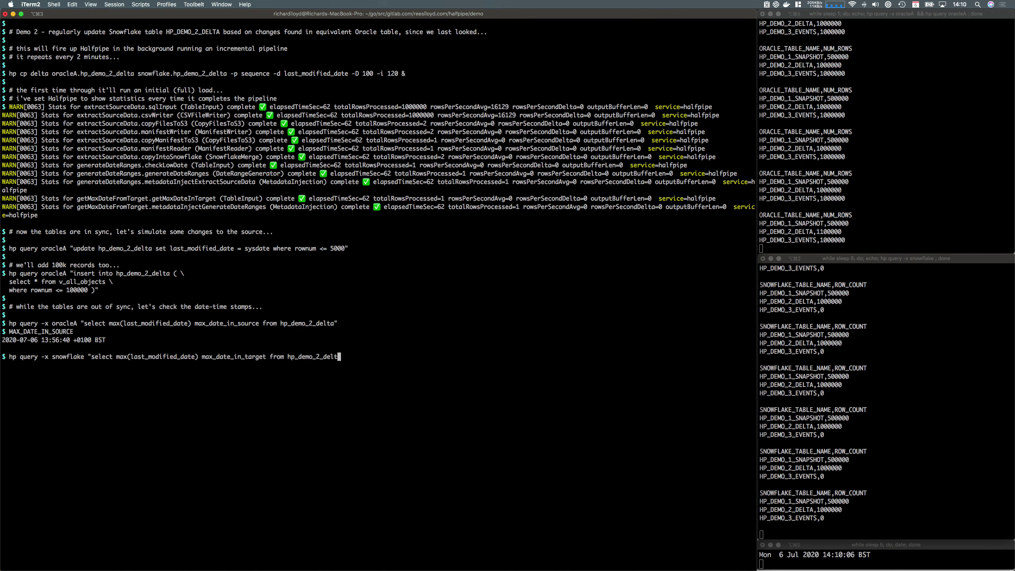
type("a\" $ MAX_DATE_IN_TARGET 2020-07-06 13:49:52 +0100 +0100  $ # the changes are set up! $ # Ha")
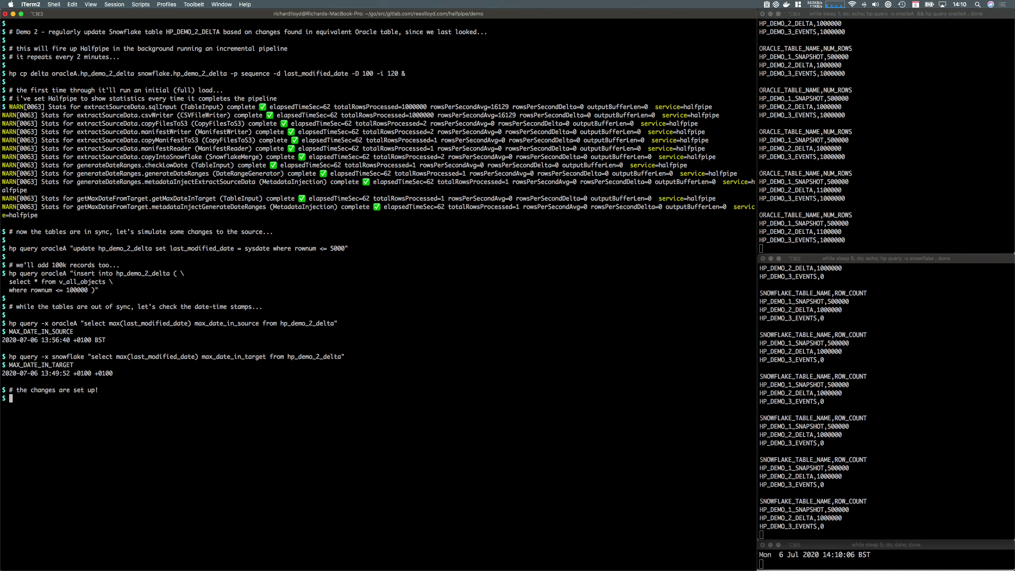
type("lfpipe will sync the changes automatically the ne")
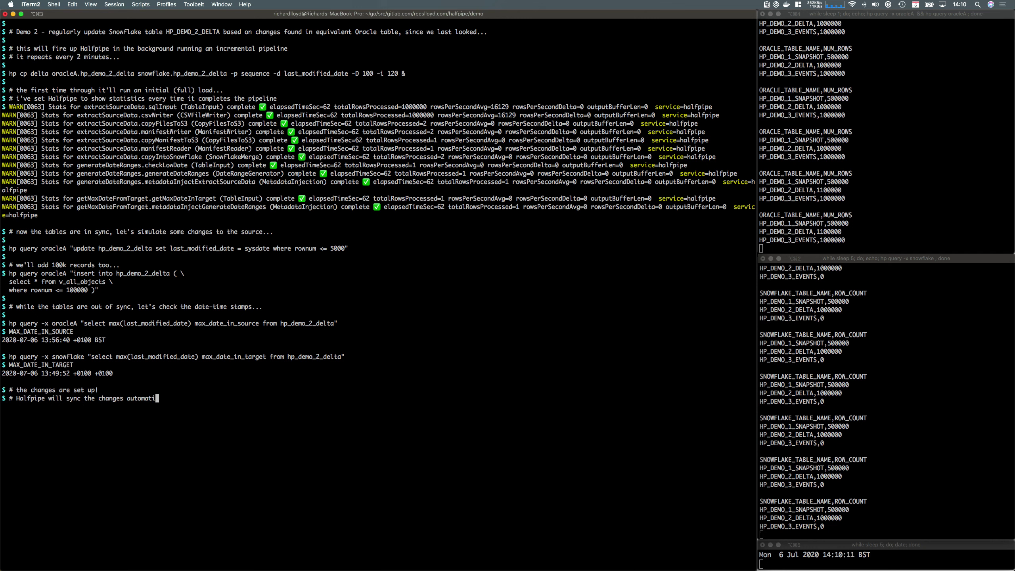
type("xt time it wakes up...")
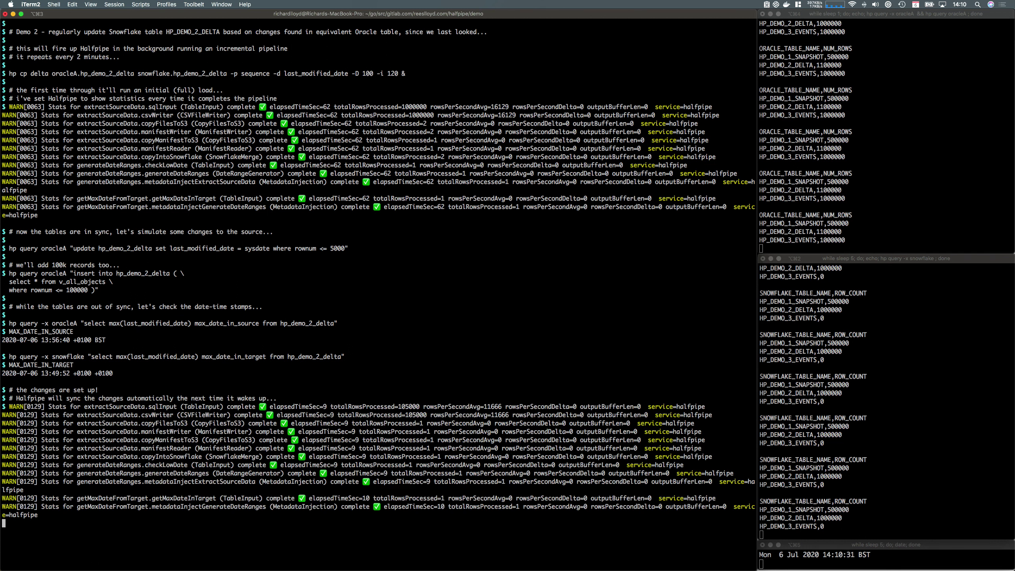
- Highlight the 105000 synced rows and comment: 5k updates plus 100k new rows
double_click(408, 407)
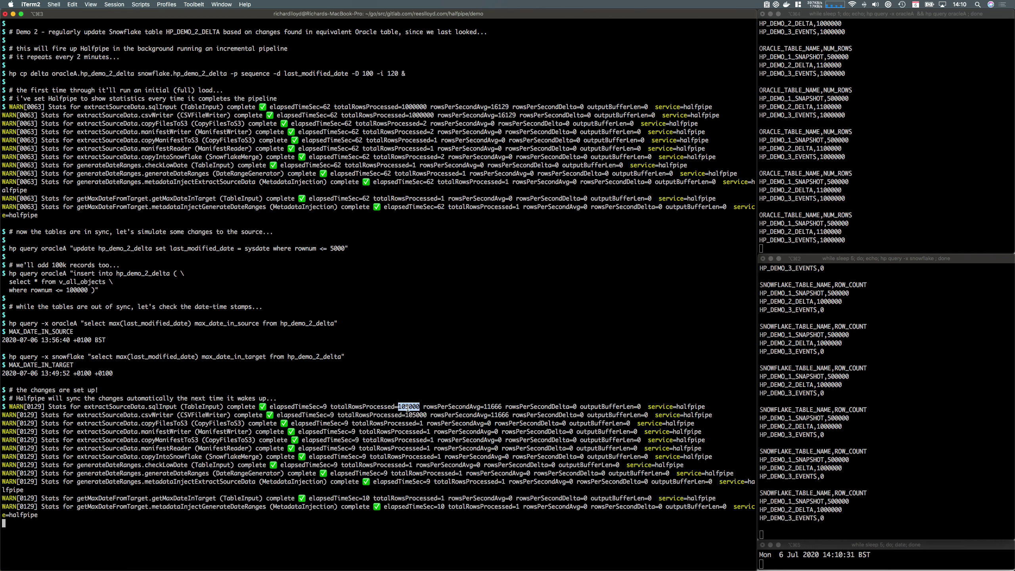
left_click(408, 388)
key("Return")
key("Return")
type("# ")
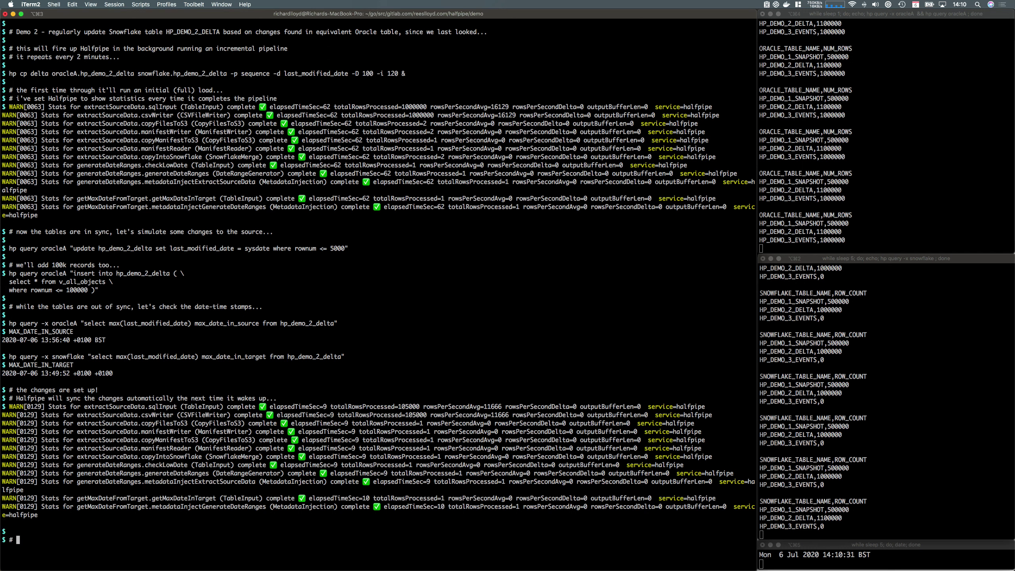
type("105,000 rows were synced: 5k updates and 100k new ")
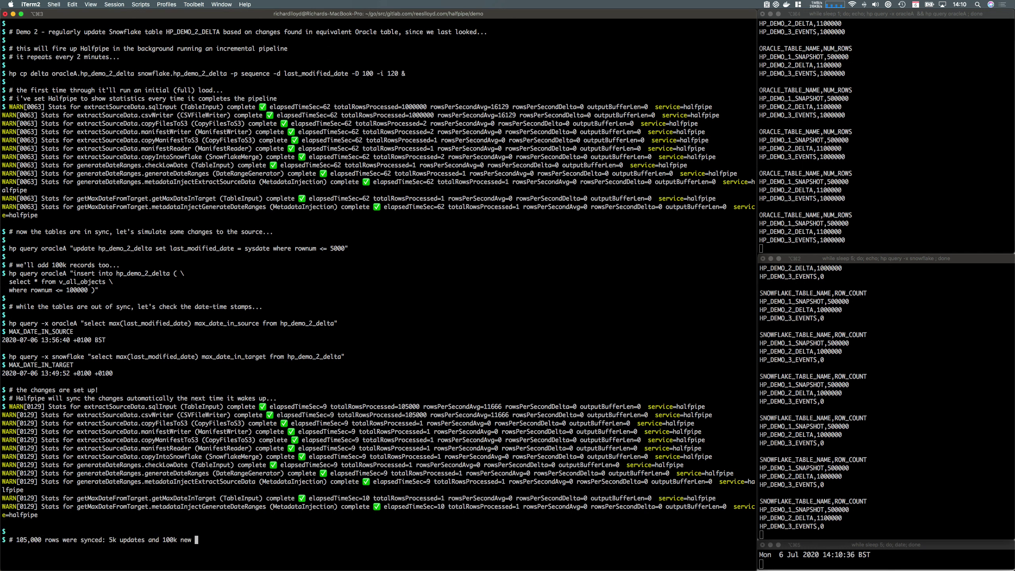
type("rows # let's check the date-time stamps again...")
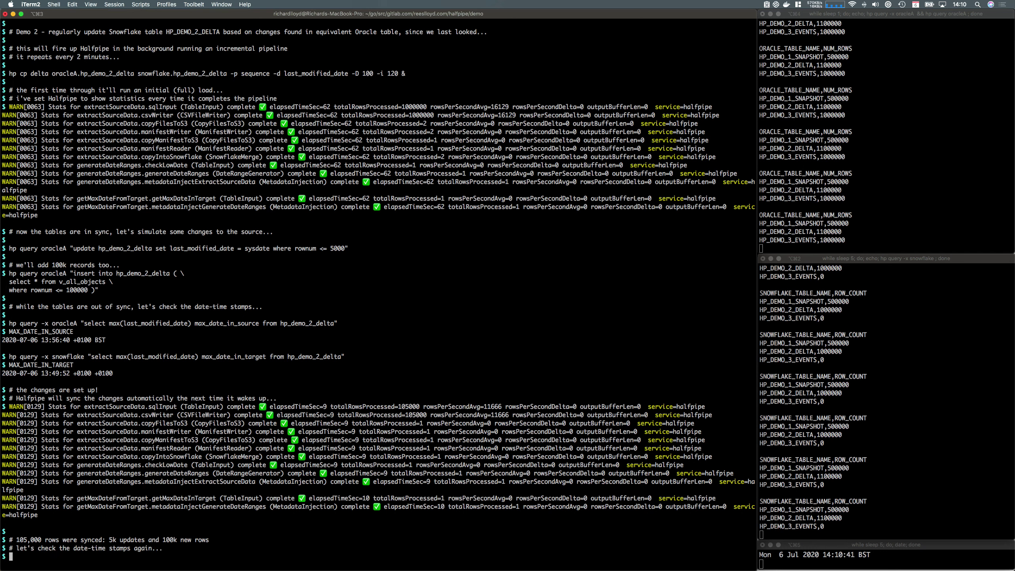
- Rerun the Snowflake max(last_modified_date) query, now returning 13:56:40 like Oracle
key("Return")
type("hp query -x snowflake \"select max(last_modified_date) max_date_in_target from ")
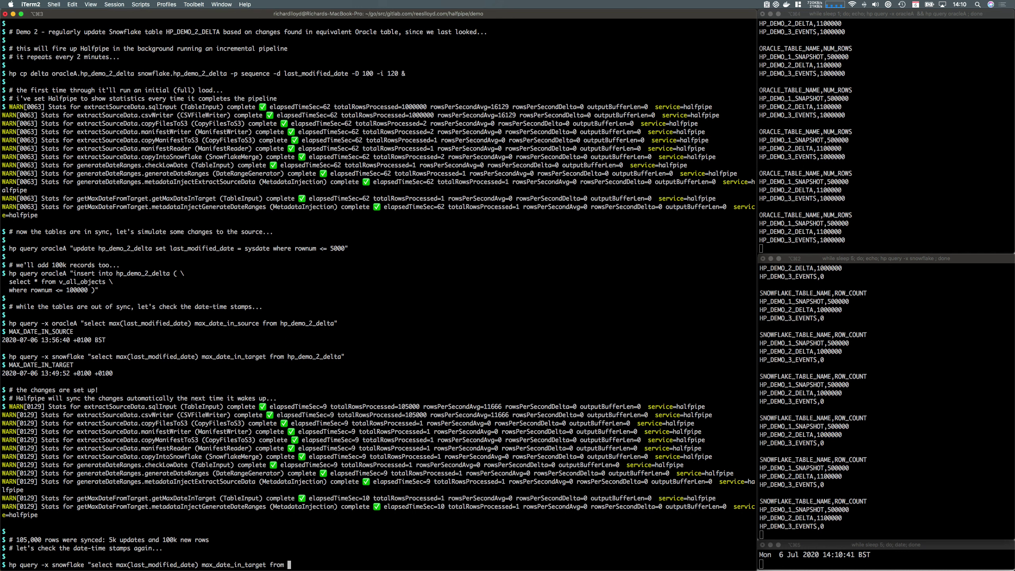
type("hp_demo_2_delta\"")
key("Return")
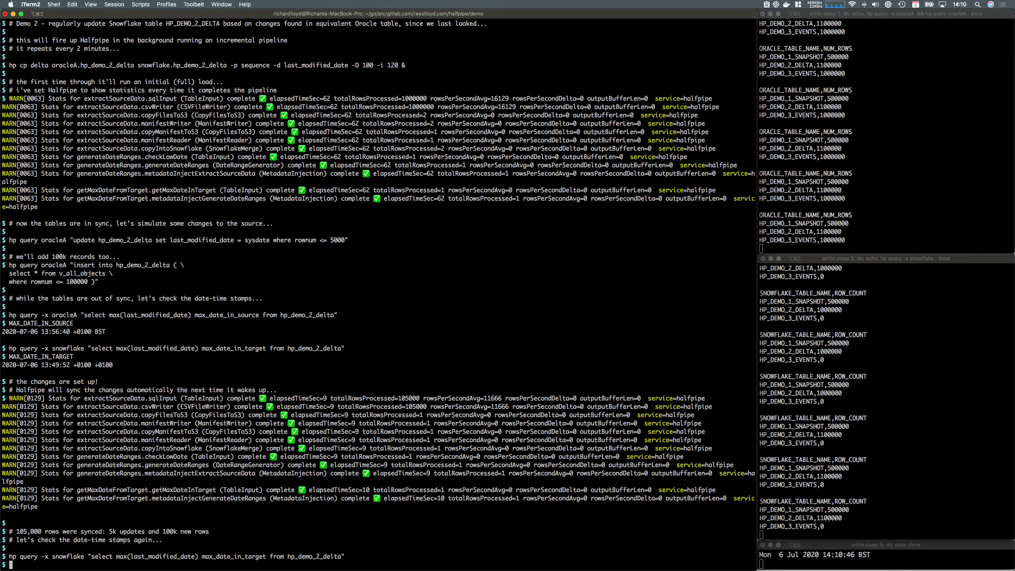
- Add a note, then stop the background Halfpipe delta job with kill %1
type("# great 👍 let's stop Halfpipe...")
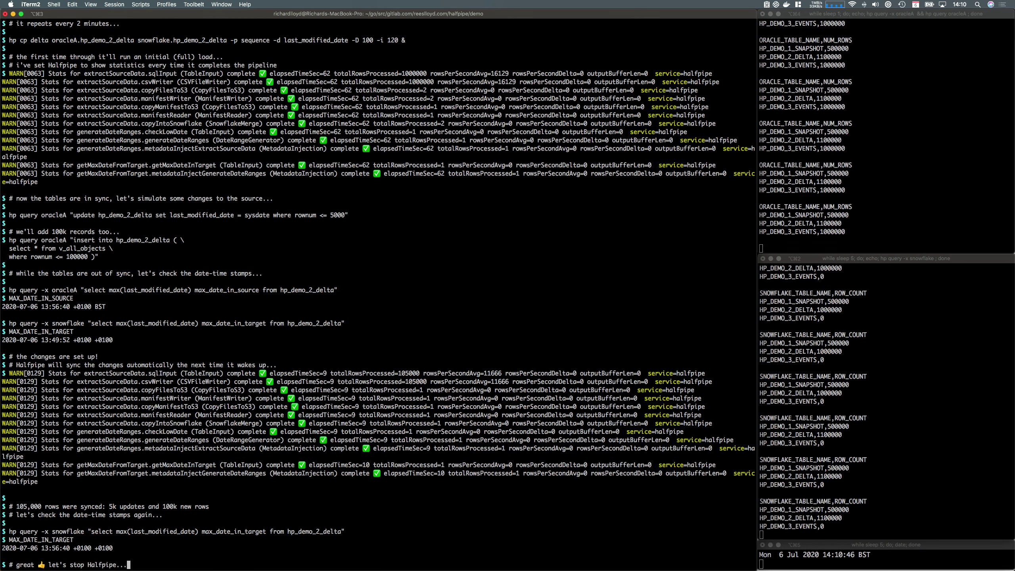
key("Return")
type("kill %1")
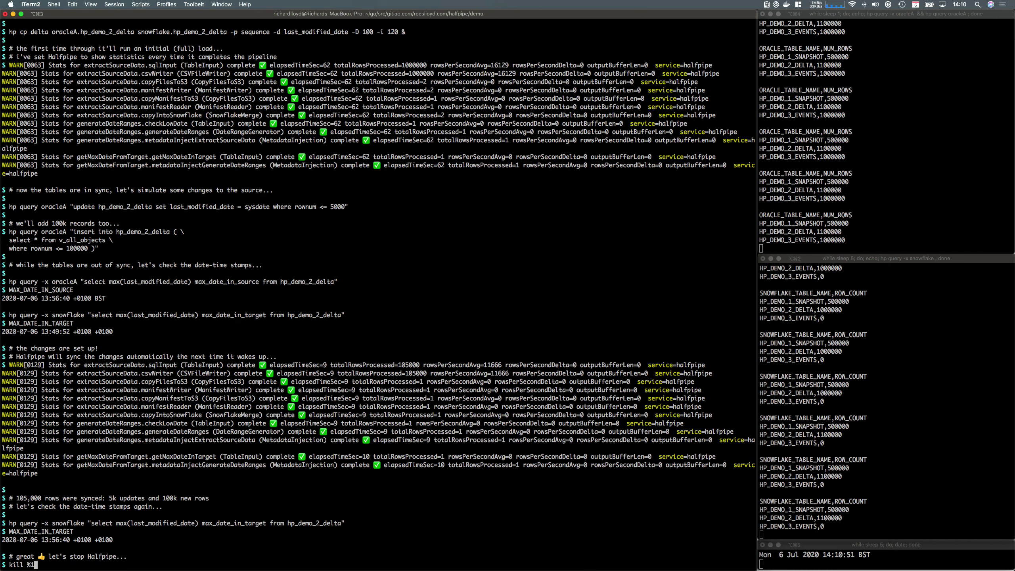
key("Return")
key("Return")
- Add the closing note on Halfpipe deltas and begin the Demo 3 real-time sync heading
type("# and that's how easy it is to keep tables in sync")
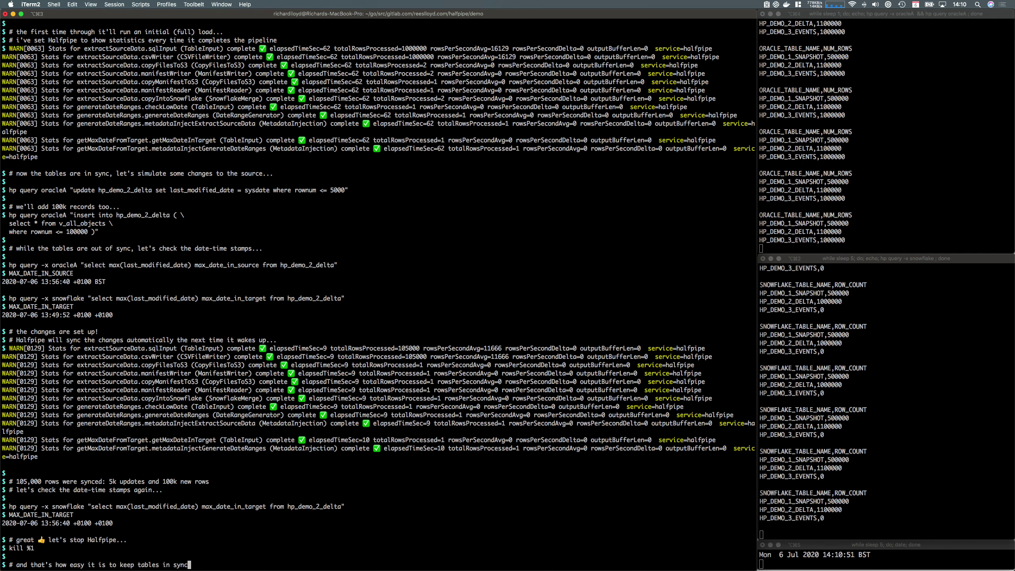
type(" with Halfpipe deltas 😄")
key("Return")
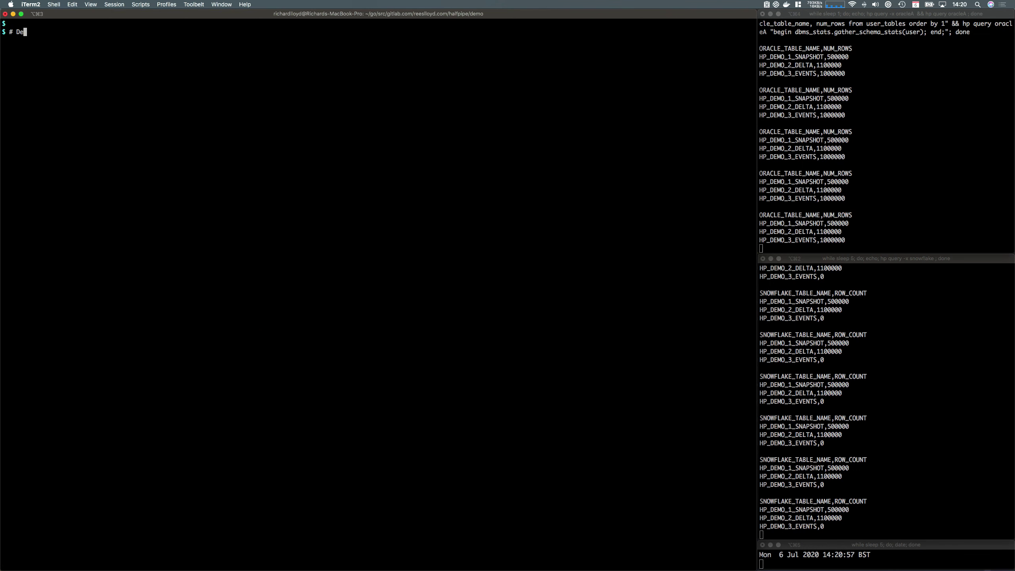
type("o 3 - sync data in real-time from O")
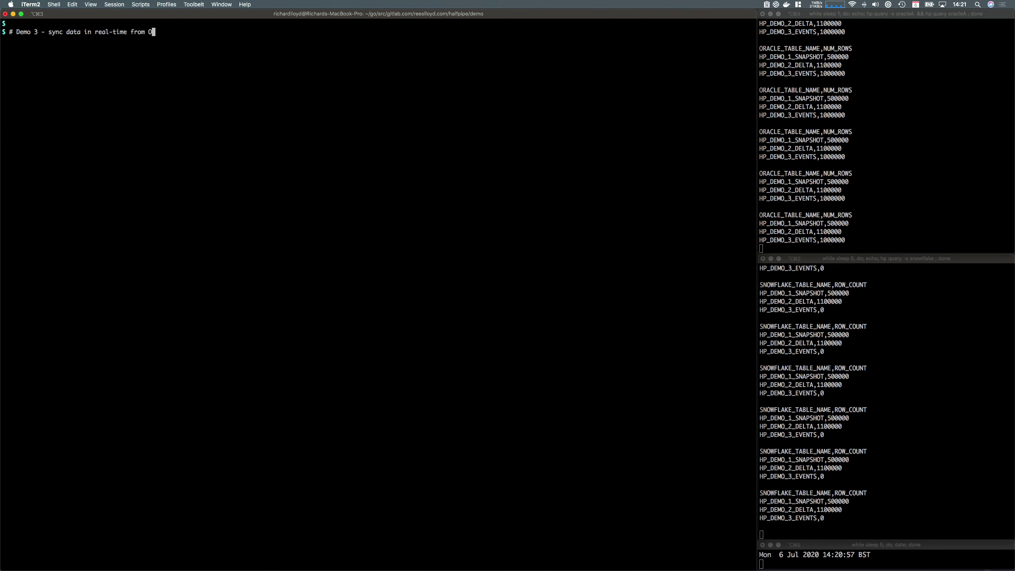
type("racle to Snowflake")
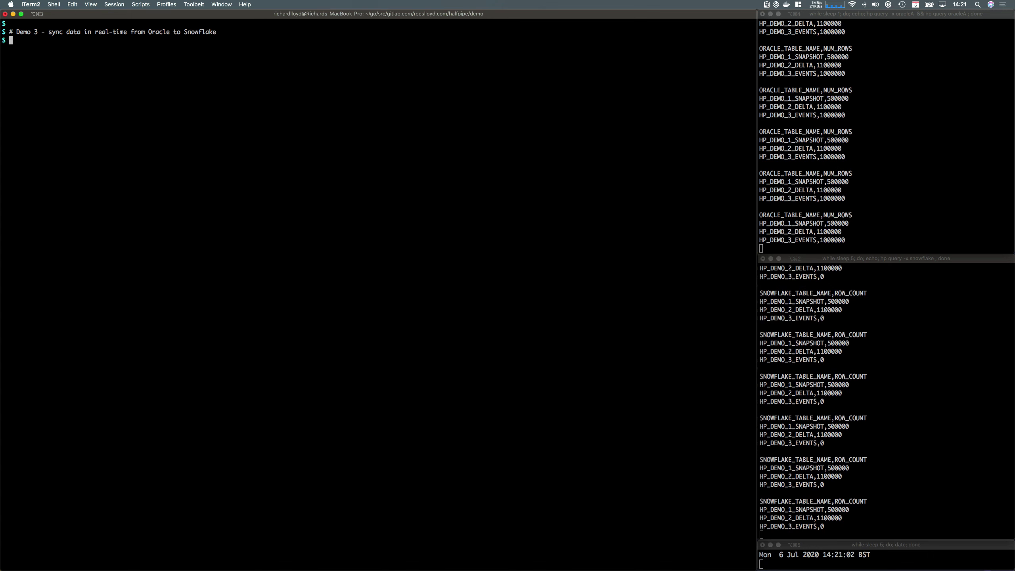
- Note the Oracle ROWID requirement and add origin_rowid varchar(255) to Snowflake's hp_demo_3_events
key("Return")
type("# Halfpipe needs to store the Oracle ROWID fo")
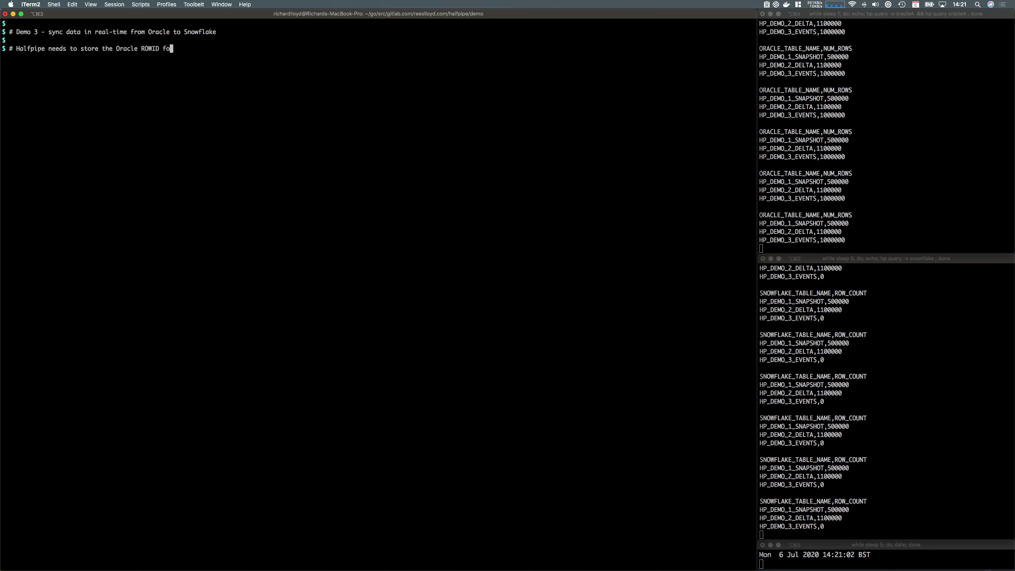
type("r source records so we'll add a column for that now")
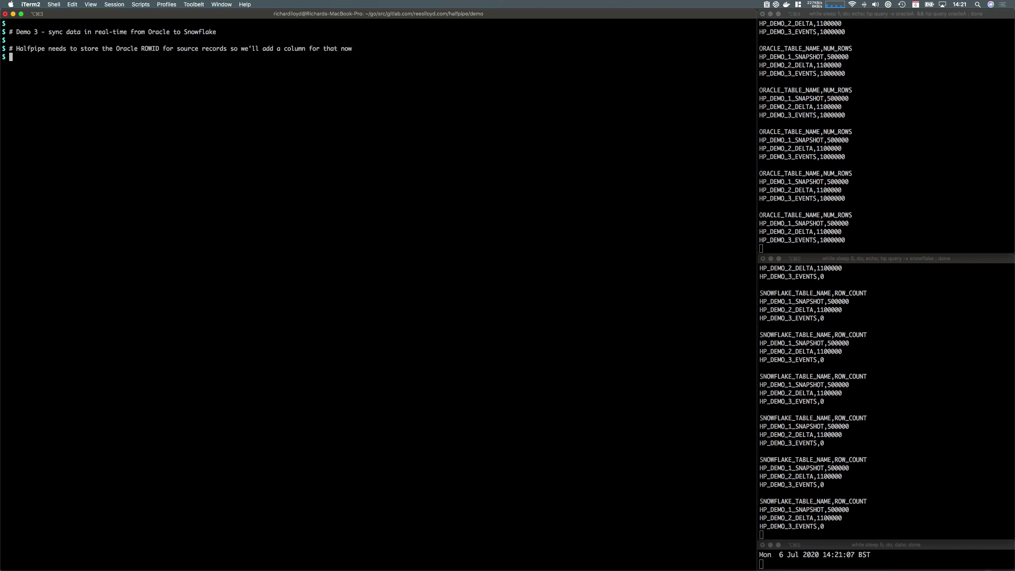
key("Return")
type("hp query snowflake \"alter table hp_demo_3_events add (origin_rowid varchar(255))\" $ Statement executed successfully.  $ ")
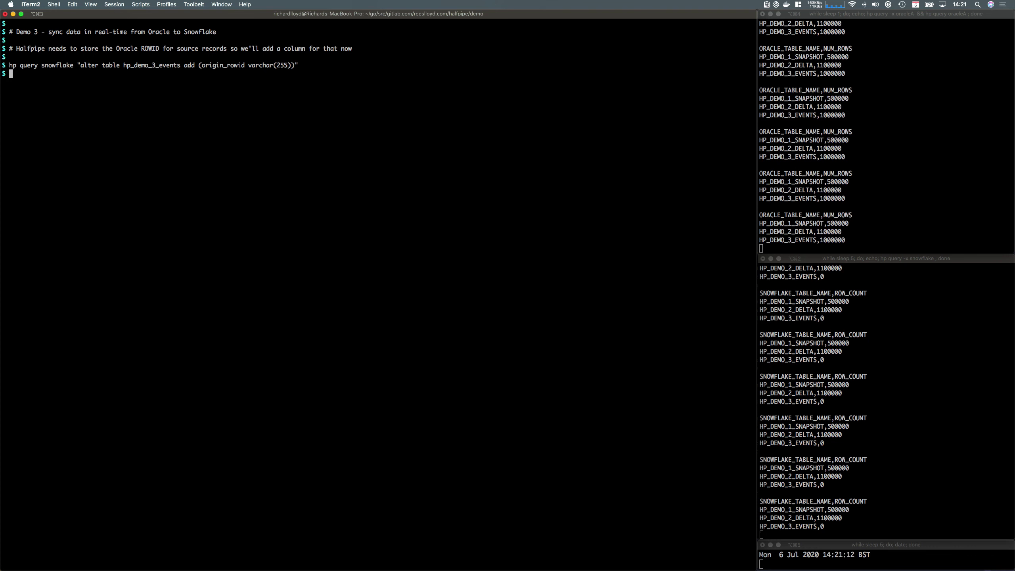
type("hp sync events oracleA.h")
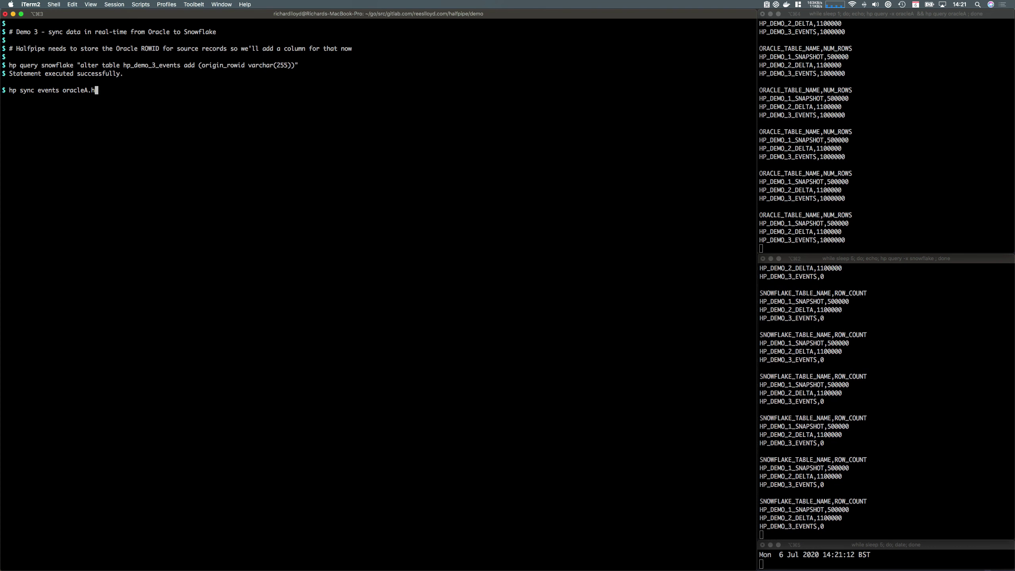
type("p_demo_3_events snowflake.hp_demo_3_events -p sequence &")
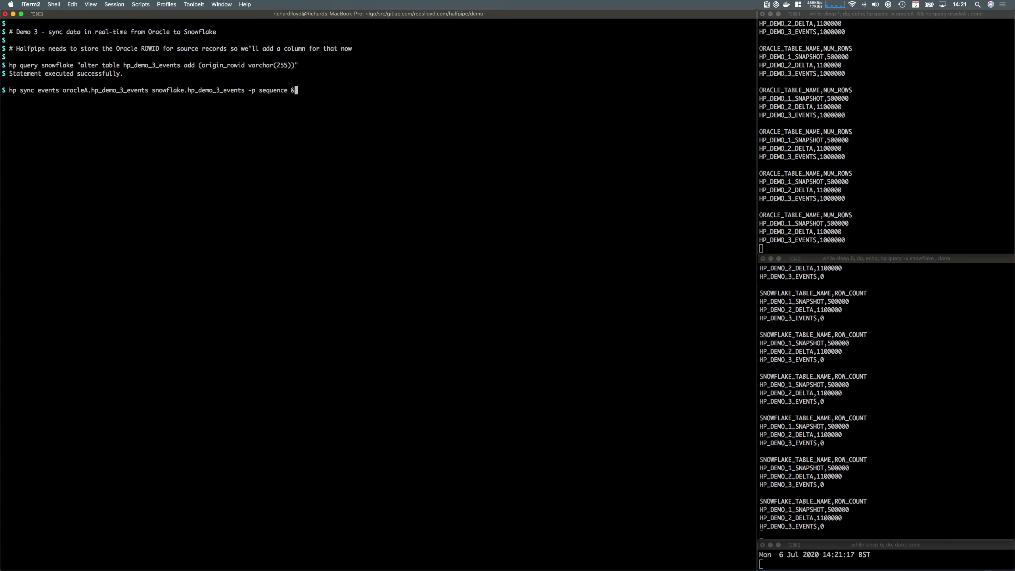
- Run the events sync in the background, commenting until HP_DEMO_3_EVENTS reaches 1000000 rows
key("Return")
type("# let's wait for the data to arr")
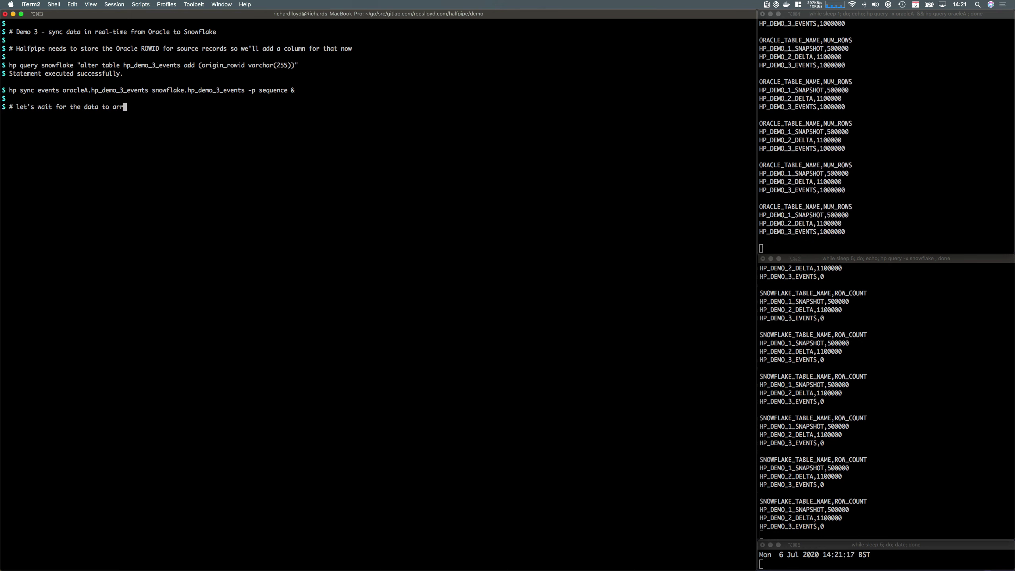
type("ive in the target on the right... $ ")
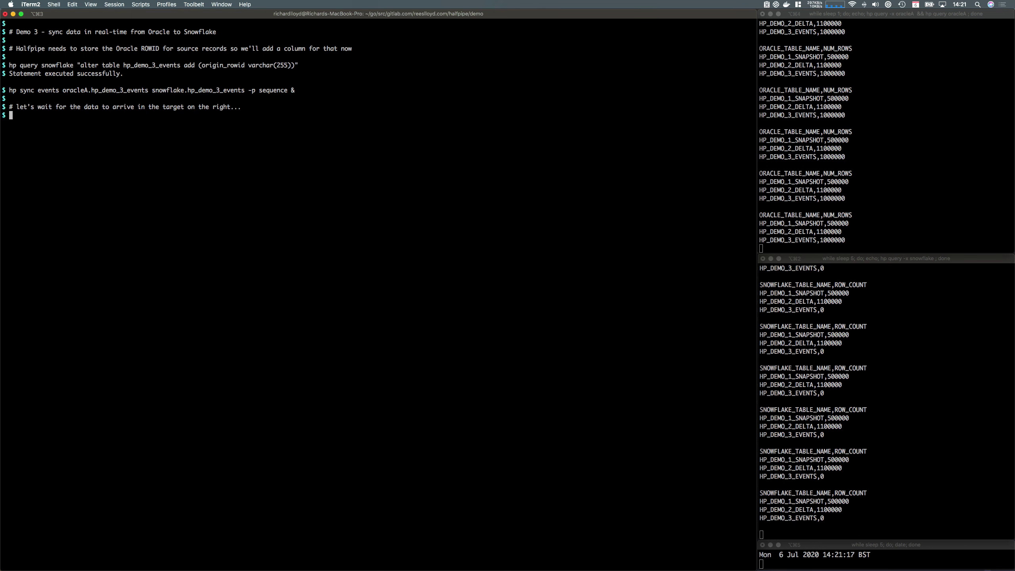
type("# this will take about a minut")
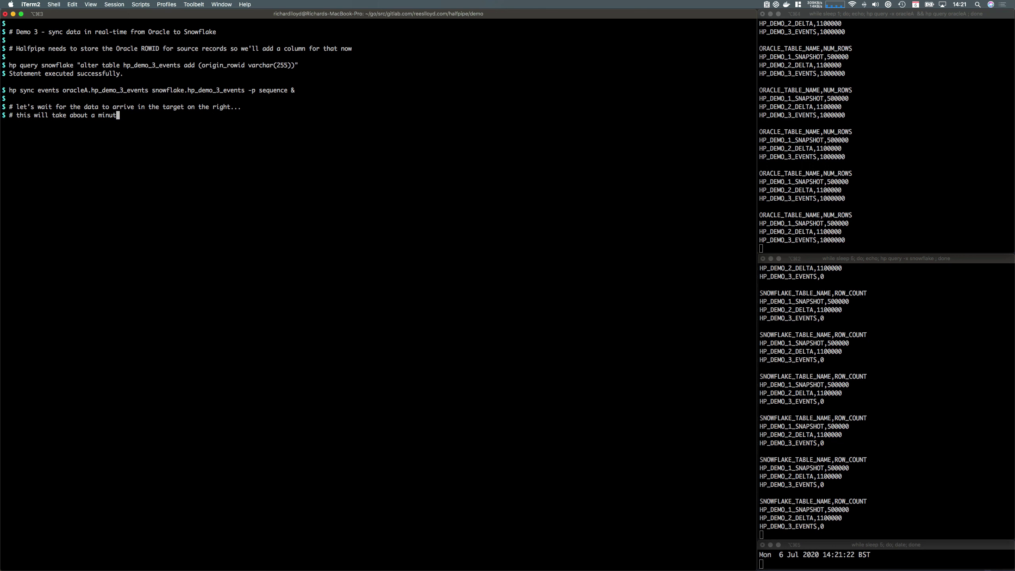
type("e so keep an eye on the timer >>>")
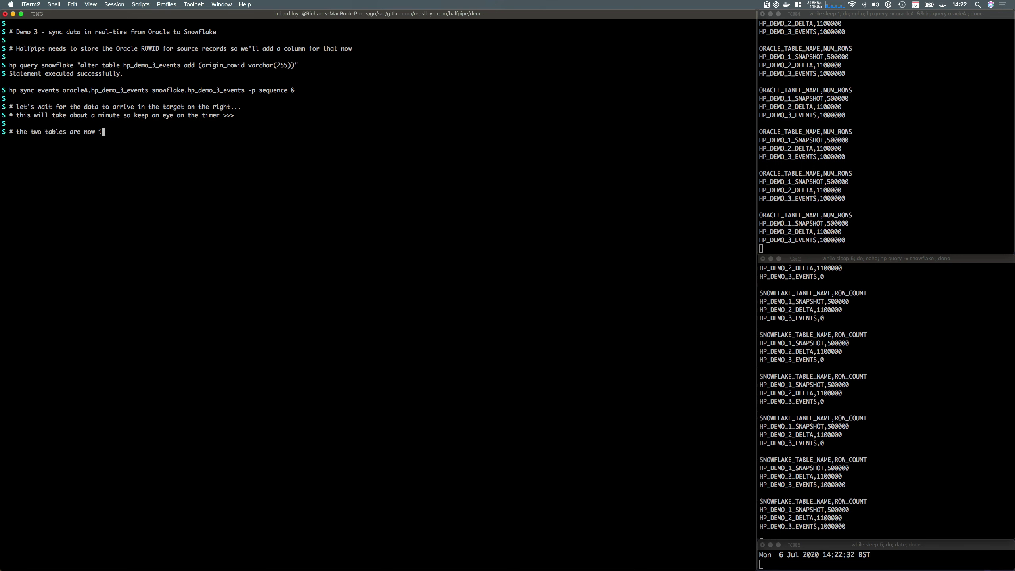
type("n sync.")
key("Return")
- Add comments about adding source records and watching them appear in the target
type("# now we can add records to the source and watch them appear in the target on the right")
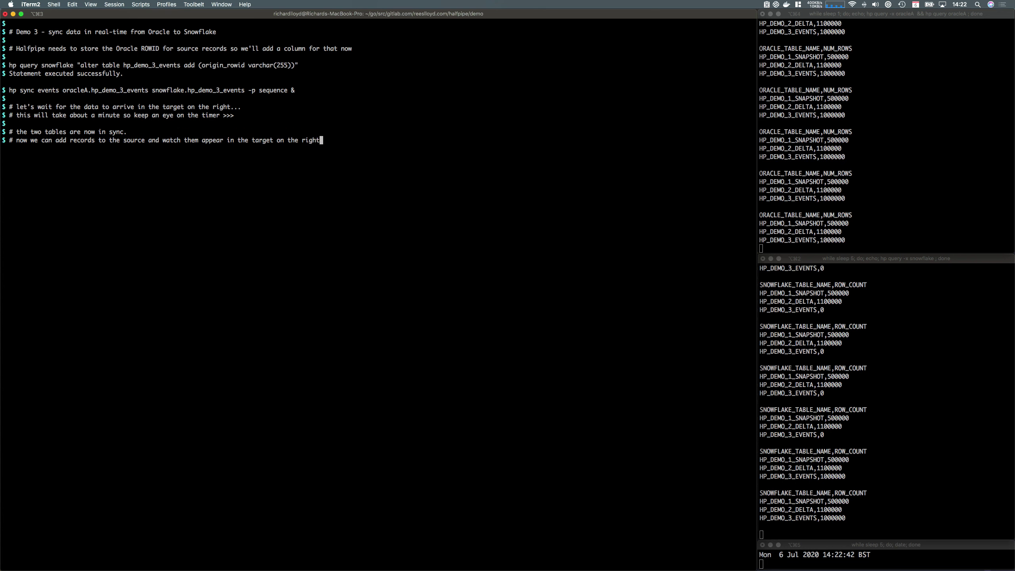
key("Return")
type("# here goes...")
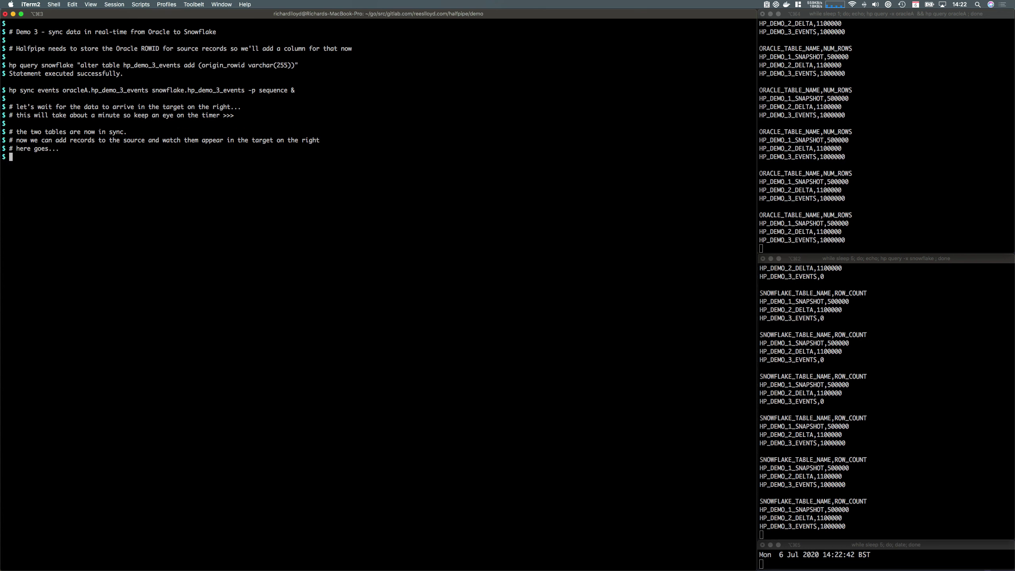
key("Return")
- Insert 100 rows from v_all_objects into Oracle hp_demo_3_events, bringing both panes to 1000100
type("hp query oracleA \"insert into hp_demo_3_events ( \\")
key("Return")
type("select * from v_all_objects \\")
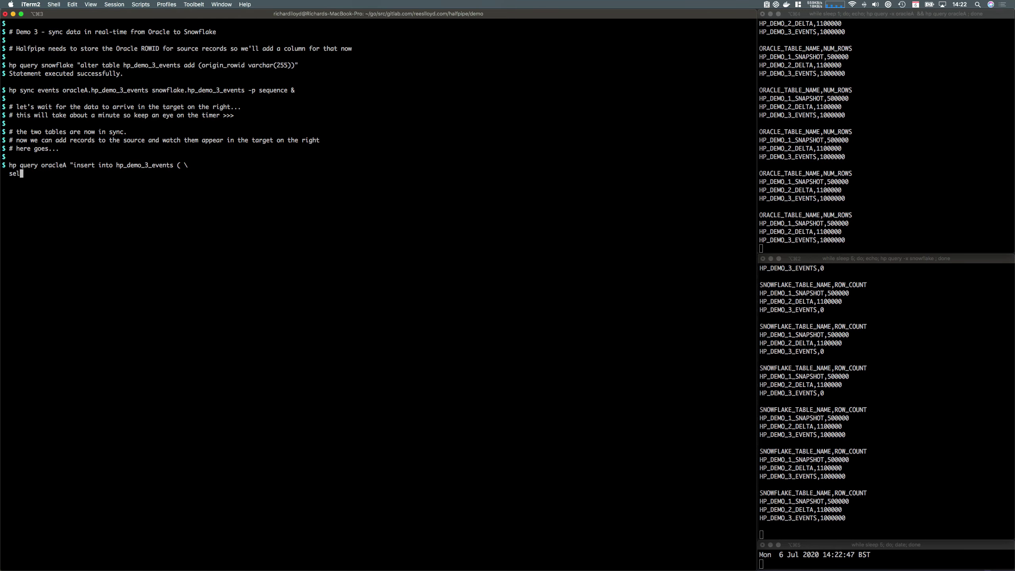
key("Return")
type("where rownum <= 100 \\")
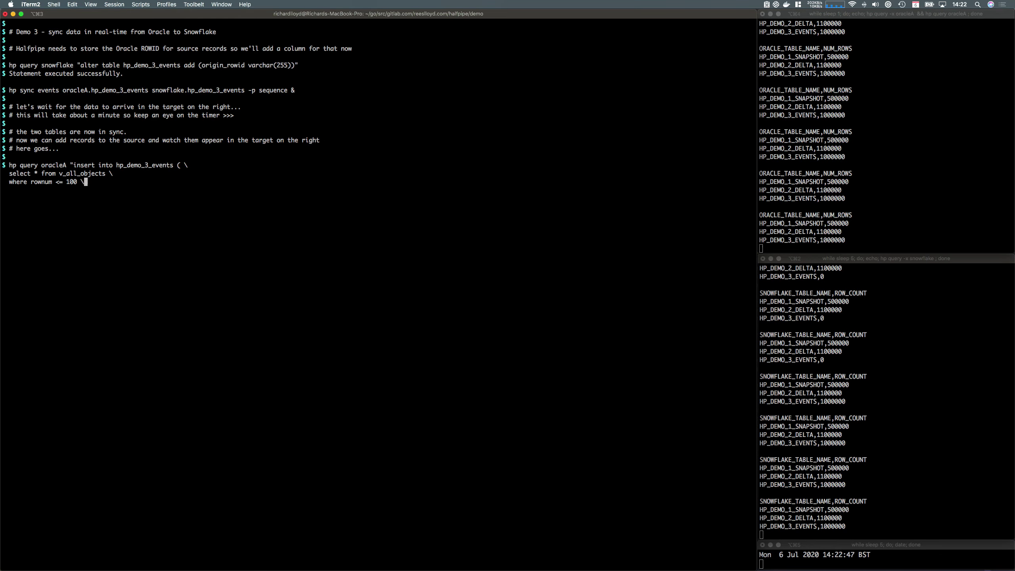
type(" )\" $ # we could send some updates too, but they'd be hard to visualise in this simple demo")
key("Return")
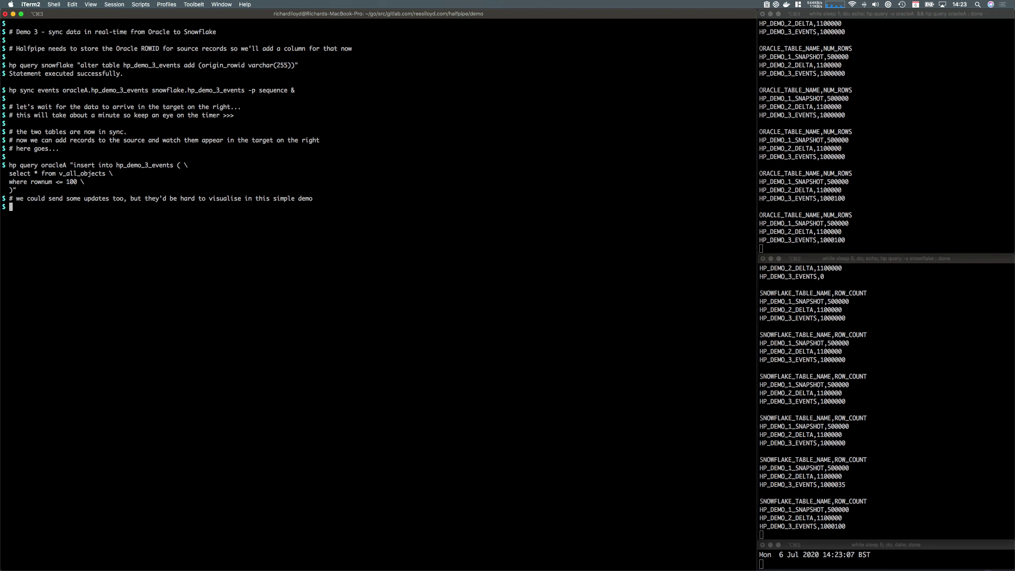
- Delete 50 rows from Oracle hp_demo_3_events, leaving both panes at 1000050, and note the sync
key("Return")
key("Return")
type("# we can delete records from the source and watch them disappear in the target easily")
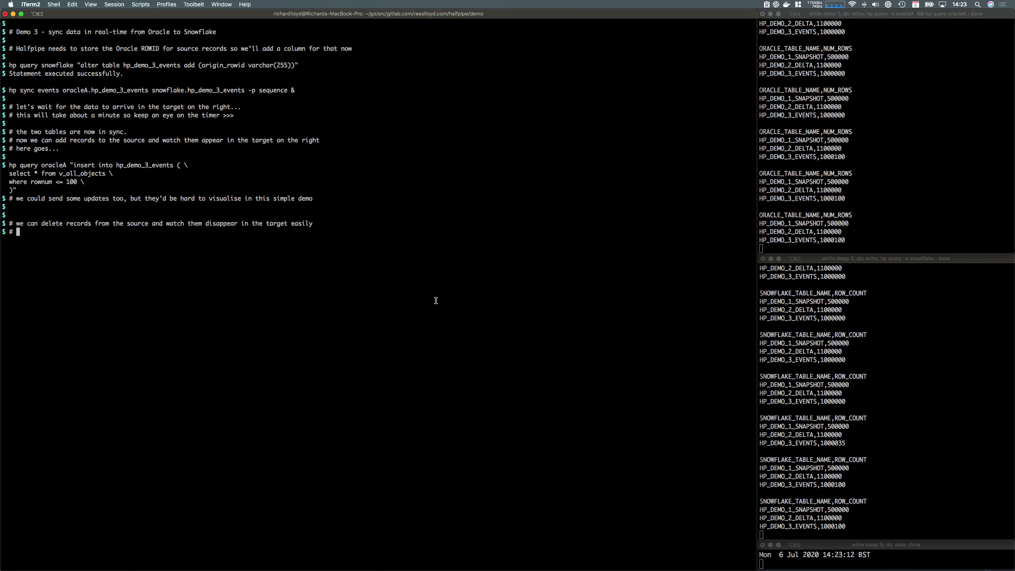
type("here goes...")
type("p query oracleA \"delete from hp_demo_3_events whe")
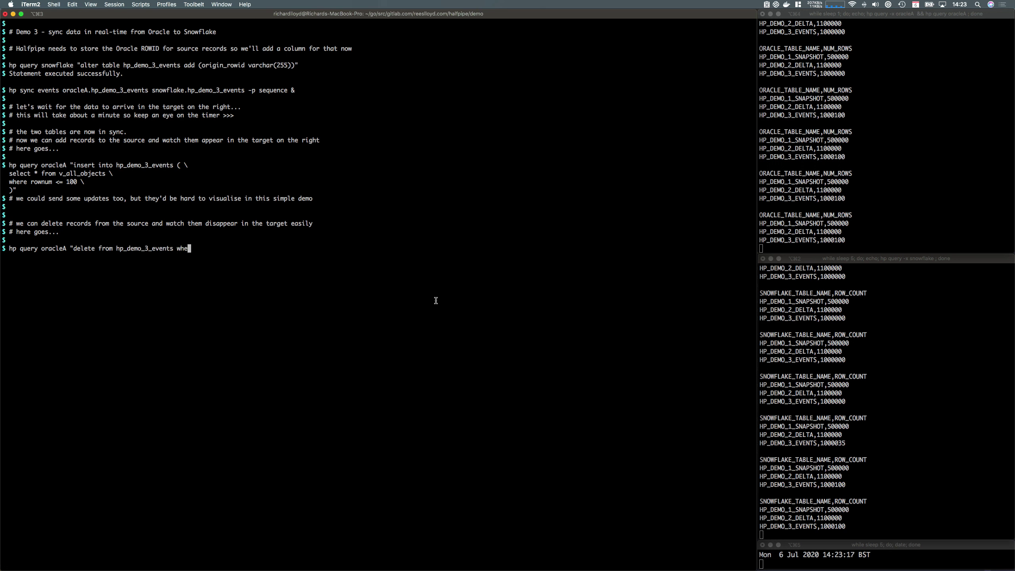
type("re rownum <= 50\"")
key("Return")
key("Return")
type("# the source transaction")
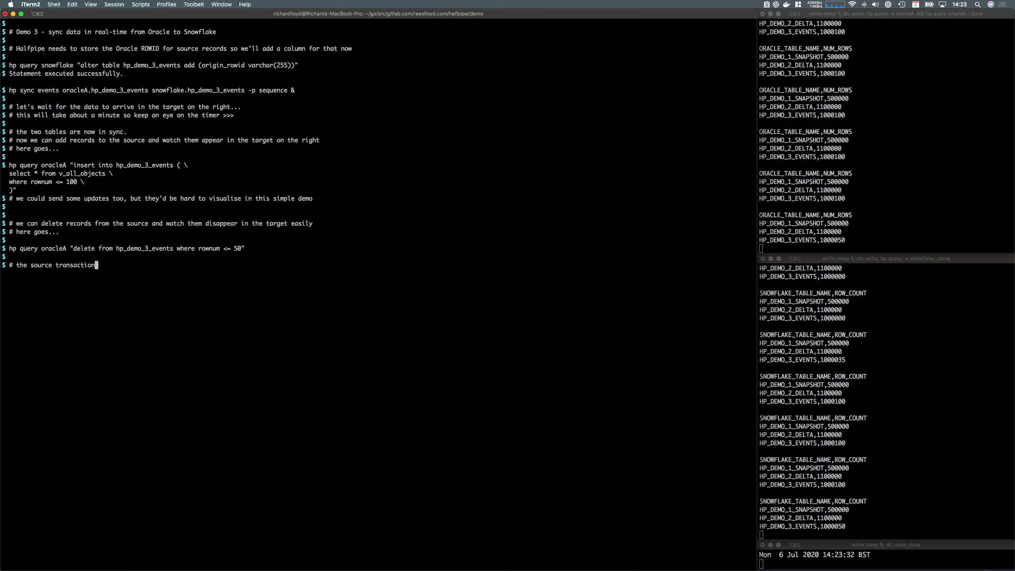
type(" was sync'd to the target in real-time!")
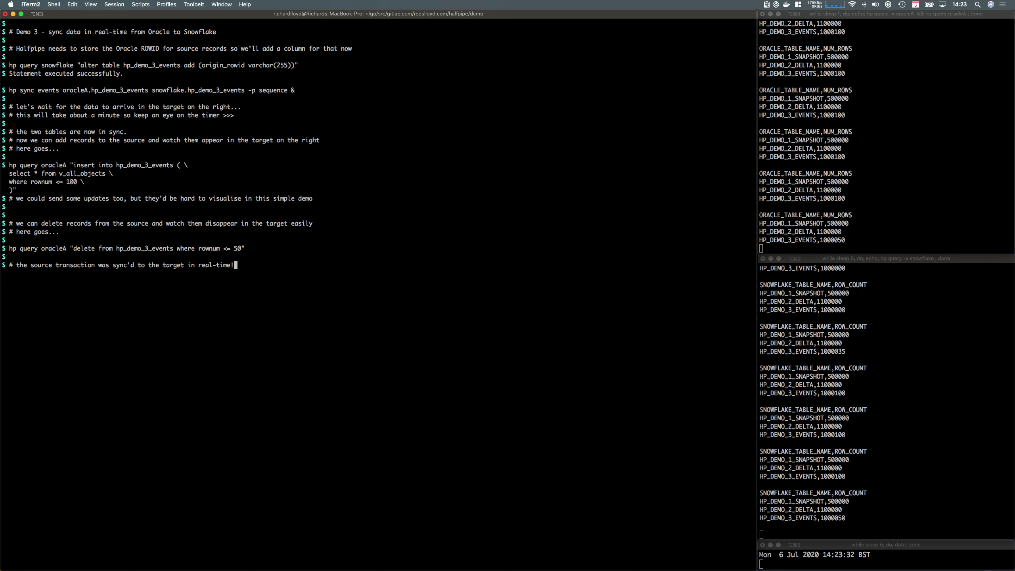
- Write remarks on full-table resync above 100 rows and thanks, then suspend the Snowflake warehouse
key("Return")
key("Return")
type("# when more than 100 row")
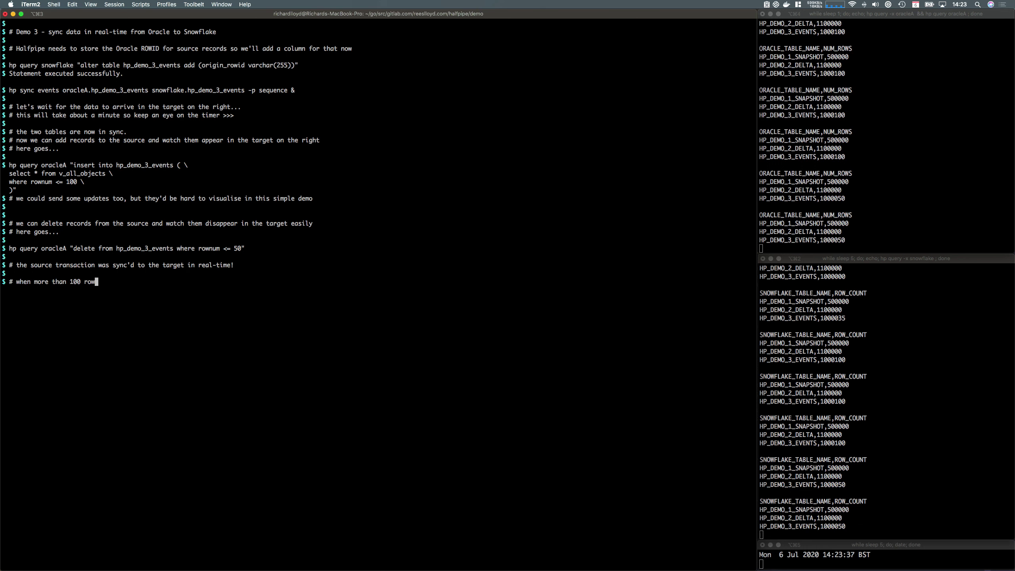
type("s are committed per transaction, Halfpipe will res")
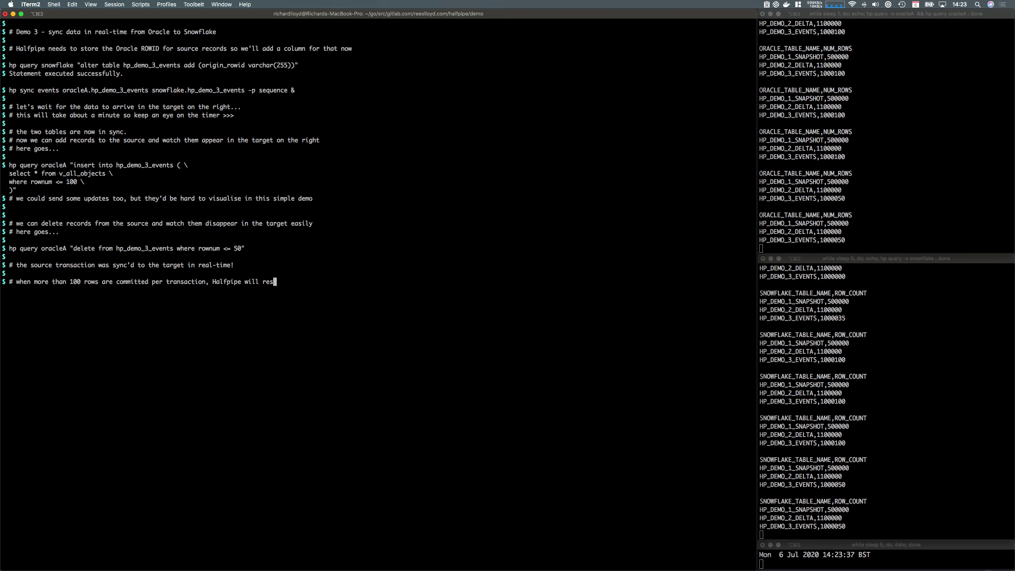
type("ync the whole table in real-time $ ")
type("# this is great to sync data in")
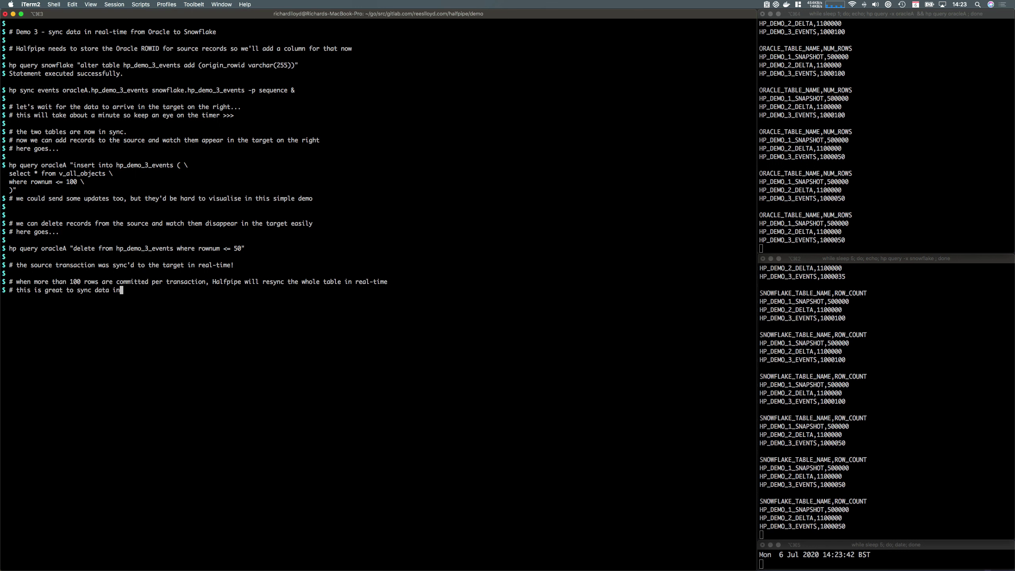
type(" an event-driven way, but it's a balancing act of ")
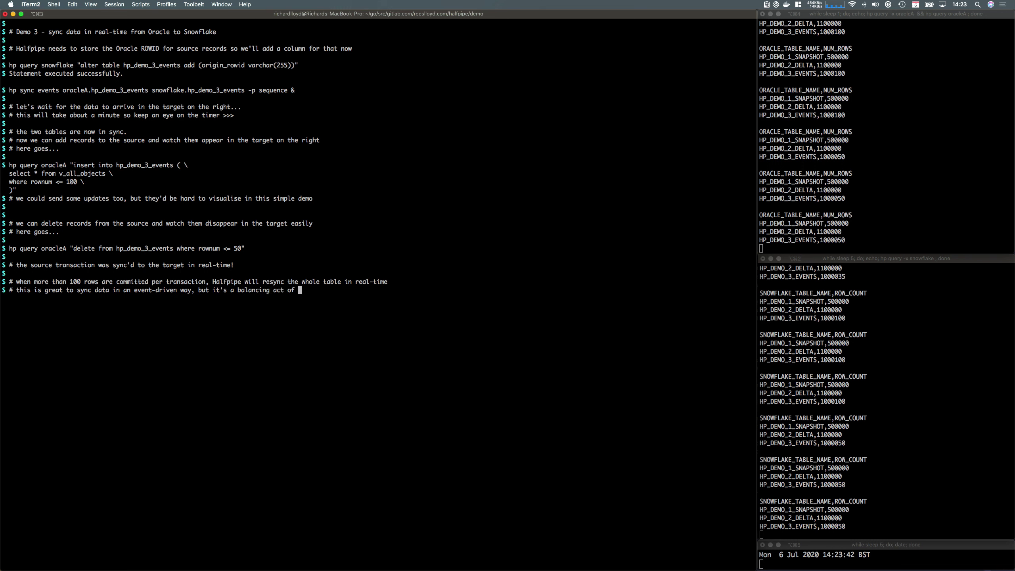
type("table size vs rate-of-change.")
key("Return")
type("# that's how easy it is to sync d")
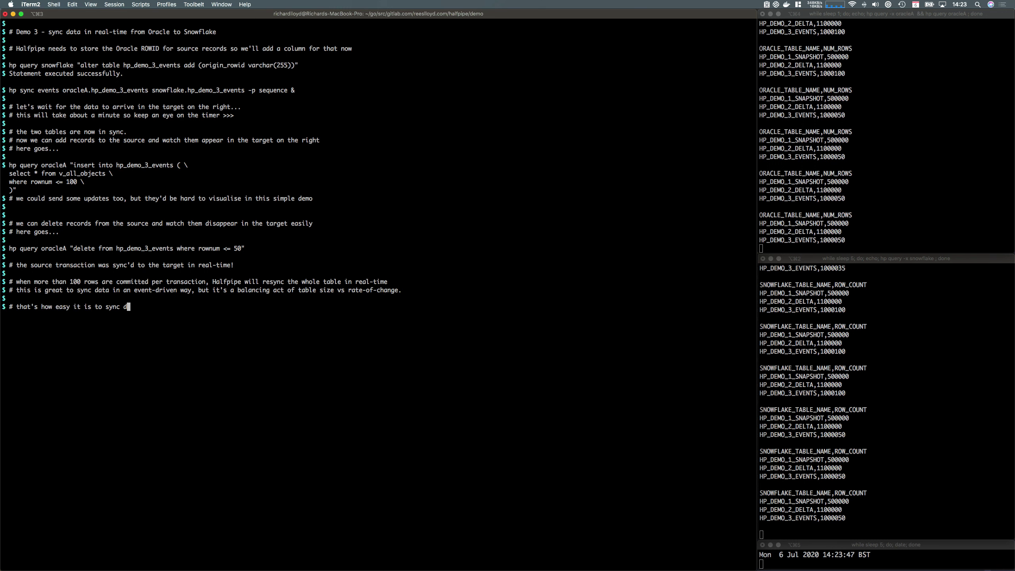
type("ata in real-time with Halfpipe ")
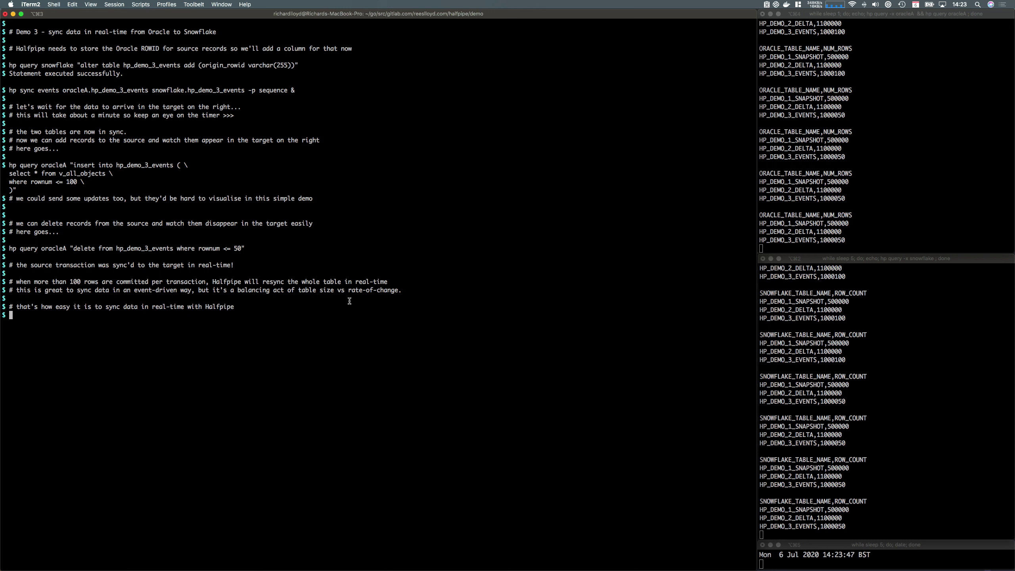
type("# thanks for watching 😀")
key("Return")
type("hp query snowflake alter warehouse suspend")
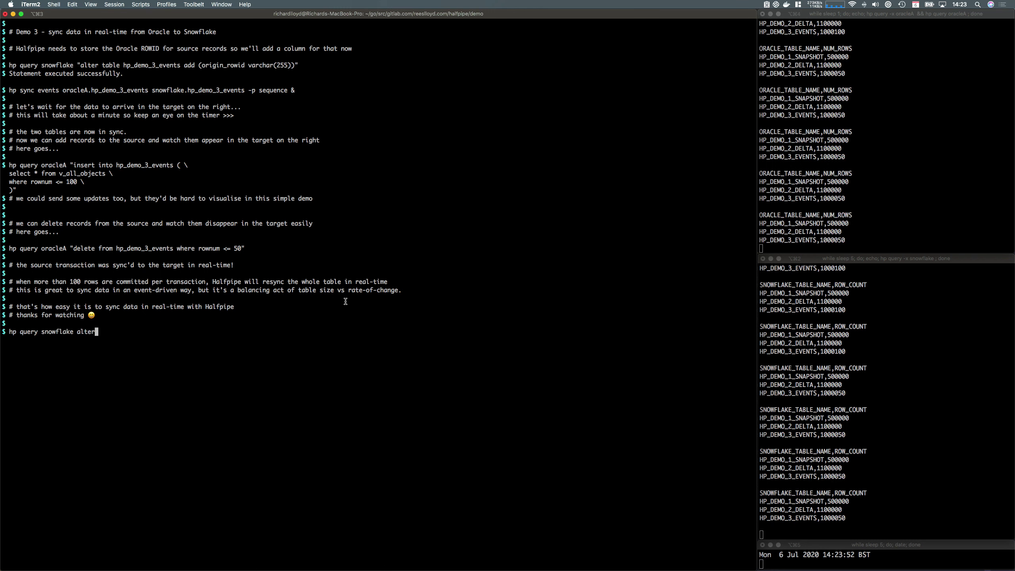